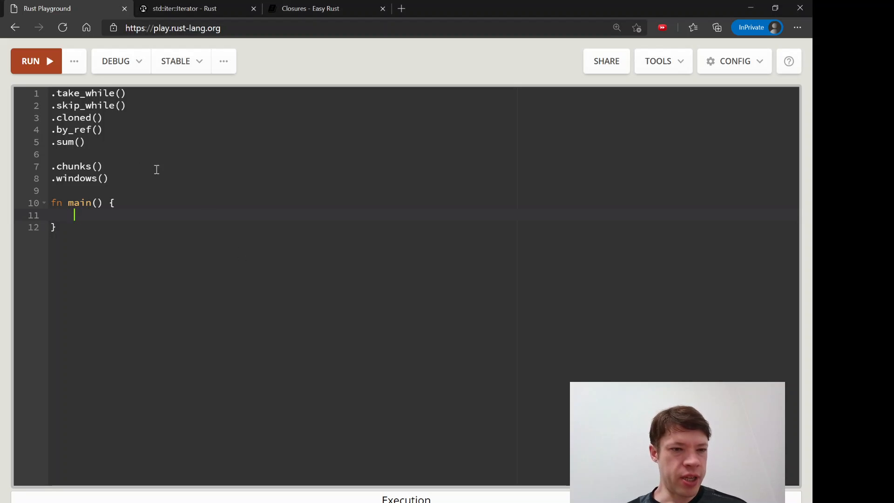
# Step: Review the method notes: take_while, skip_while, sum, chunks and windows
pyautogui.click(139, 145)
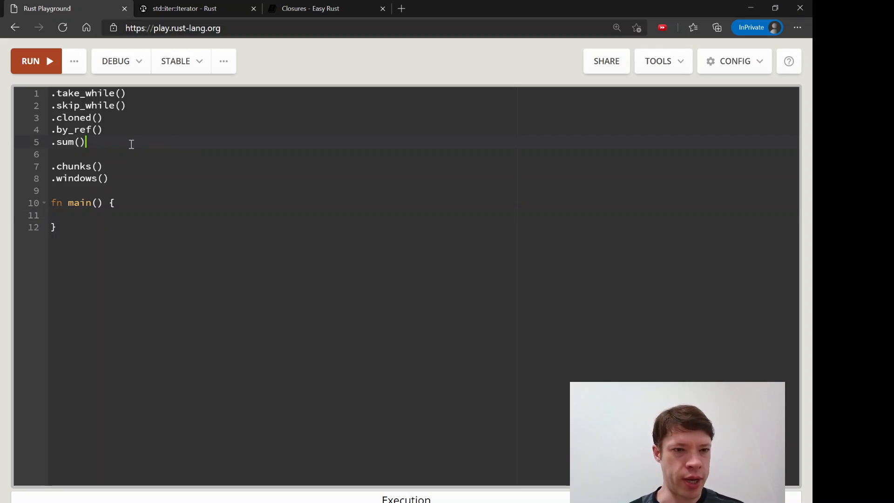
pyautogui.moveTo(128, 183); pyautogui.dragTo(50, 93)
pyautogui.moveTo(139, 142); pyautogui.dragTo(46, 87)
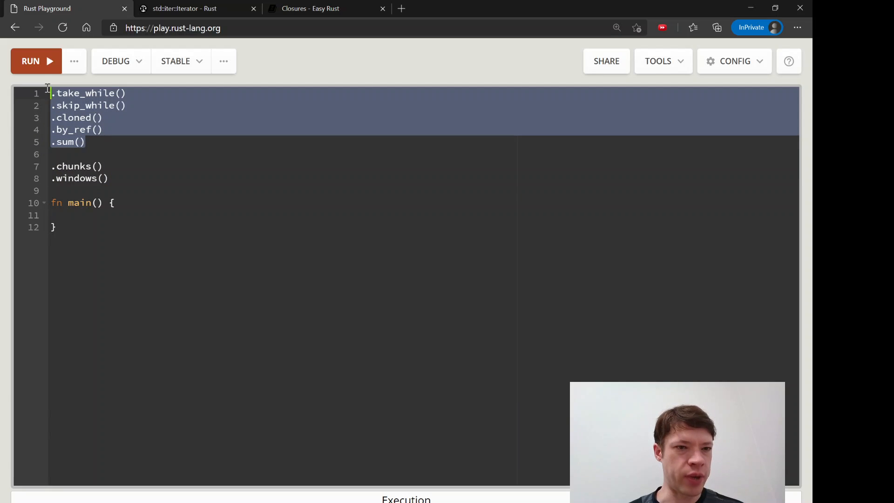
pyautogui.click(75, 117)
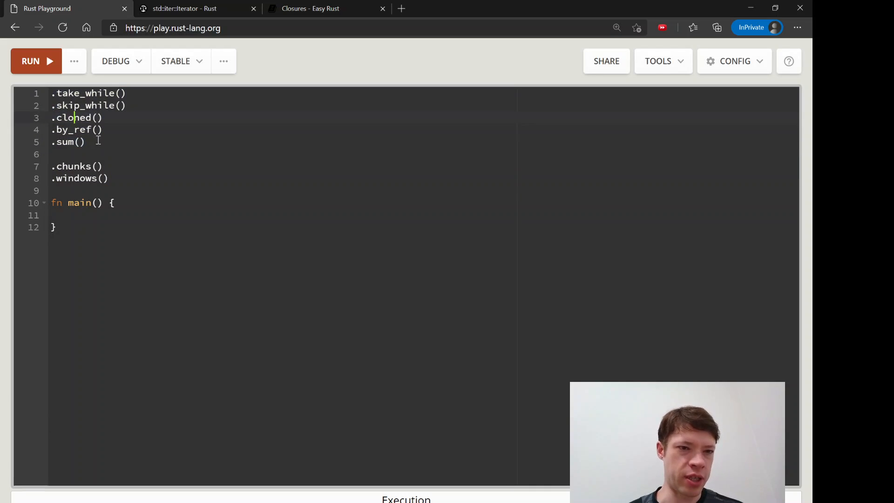
pyautogui.moveTo(85, 142); pyautogui.dragTo(51, 94)
pyautogui.click(81, 105)
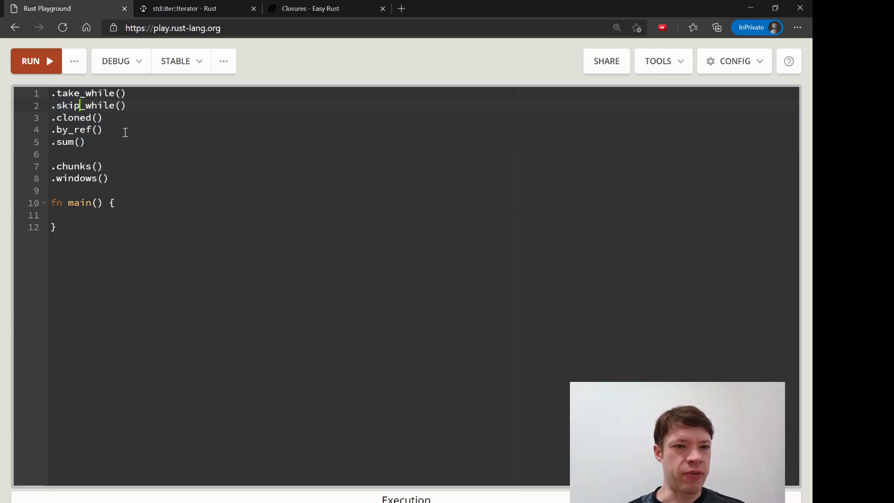
pyautogui.press('Up')
pyautogui.hotkey('ctrl', 'shift', 'Left')
pyautogui.press('Down')
pyautogui.hotkey('ctrl', 'shift', 'Right')
pyautogui.press('Right')
pyautogui.moveTo(84, 93)
pyautogui.mouseDown()
pyautogui.moveTo(115, 94)
pyautogui.moveTo(115, 106)
pyautogui.moveTo(46, 119)
pyautogui.mouseUp()
pyautogui.press('Right')
pyautogui.moveTo(88, 141); pyautogui.dragTo(50, 143)
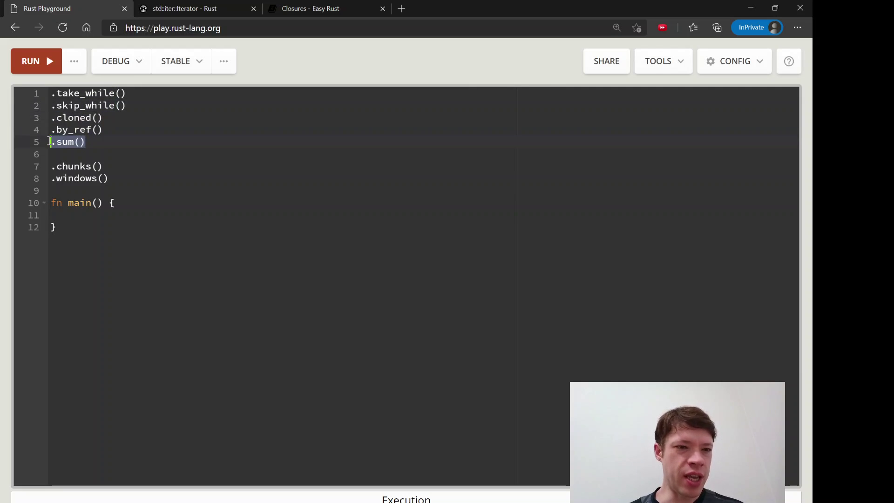
pyautogui.moveTo(110, 179); pyautogui.dragTo(50, 167)
# Step: Write main: let my_vec from 0..10 with skip(2), take(5), collect::<Vec<_>>, then println! of it
pyautogui.click(111, 166)
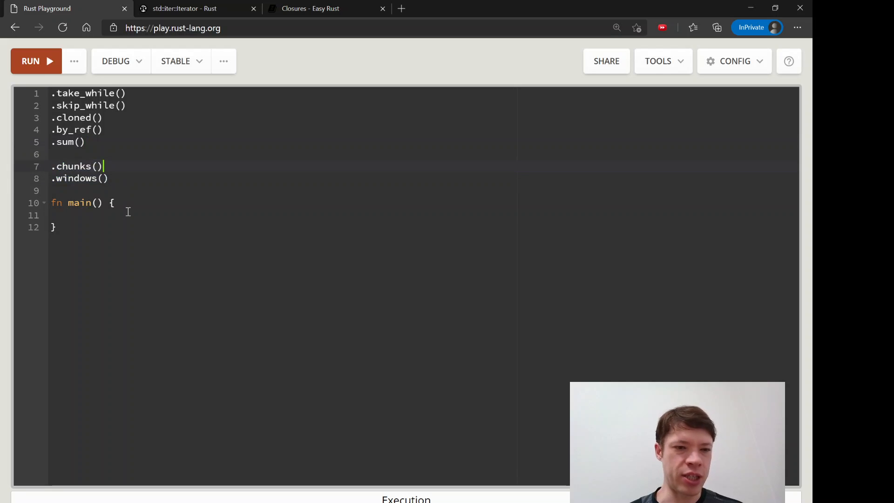
pyautogui.click(130, 215)
pyautogui.click(187, 9)
pyautogui.click(74, 10)
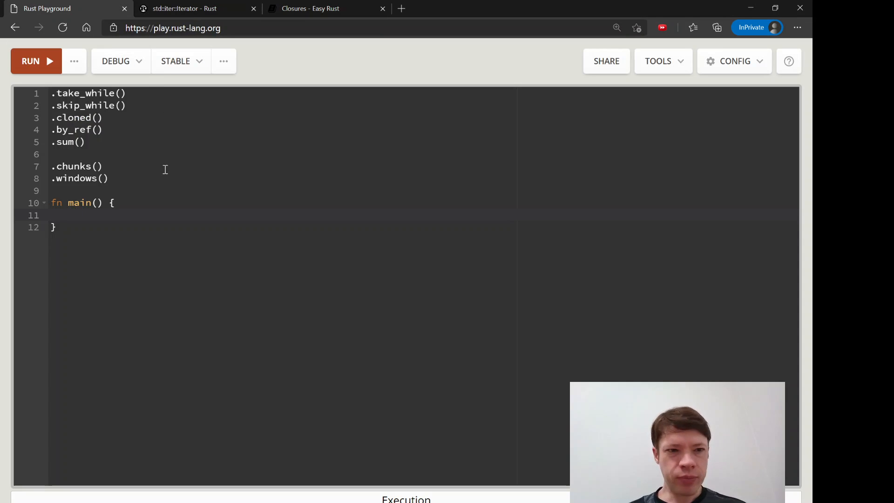
pyautogui.write('let my_vec = ve')
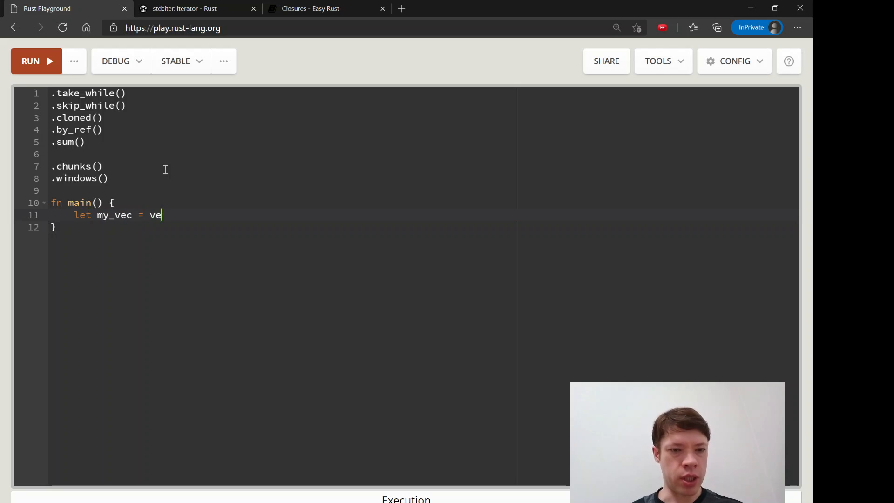
pyautogui.write('(')
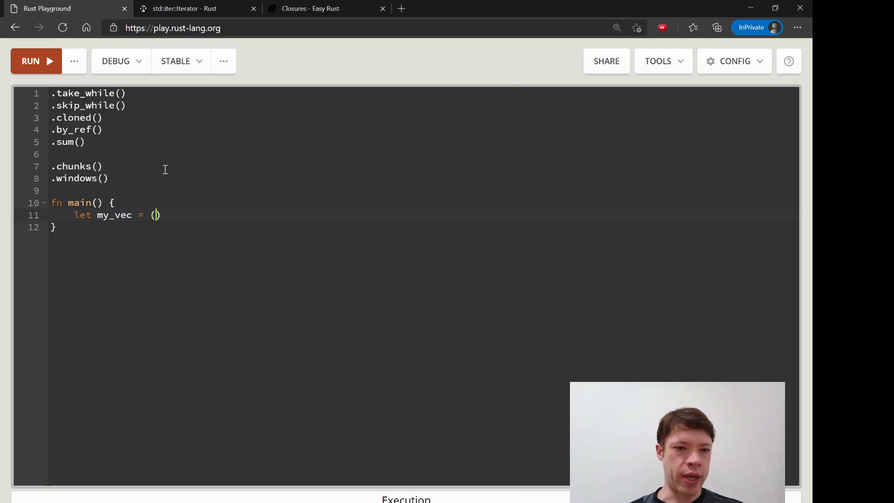
pyautogui.write('0..10)')
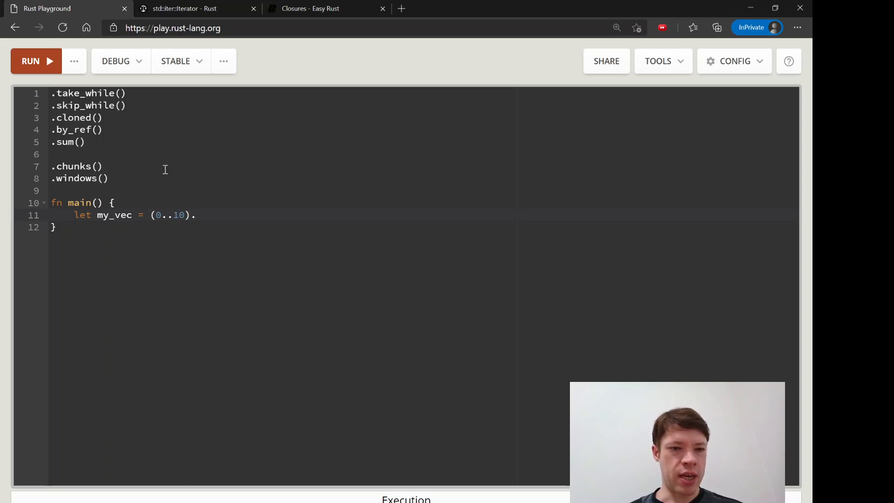
pyautogui.write('skip(2).take(5')
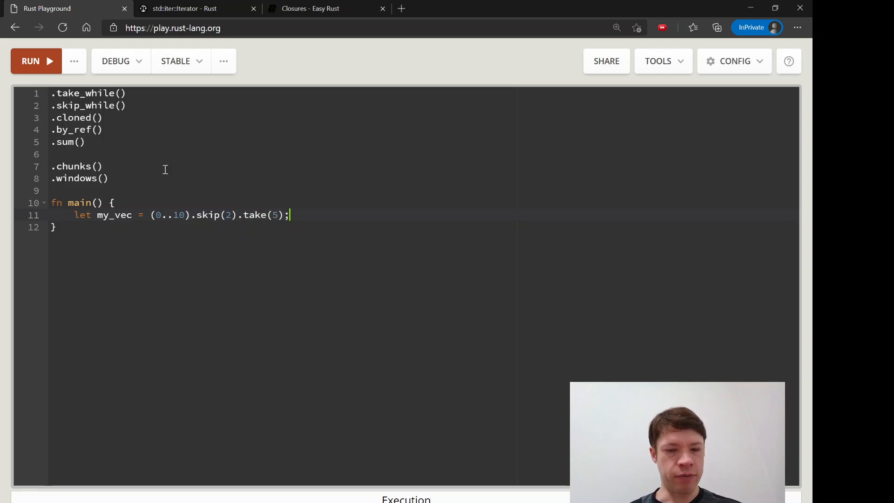
pyautogui.write('.collect')
pyautogui.press('BackSpace')
pyautogui.write('::<V')
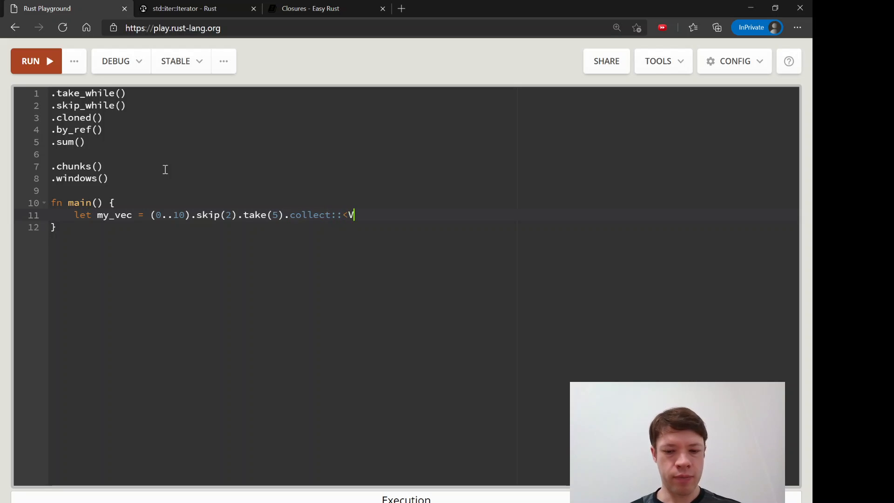
pyautogui.write('ec<_>>();')
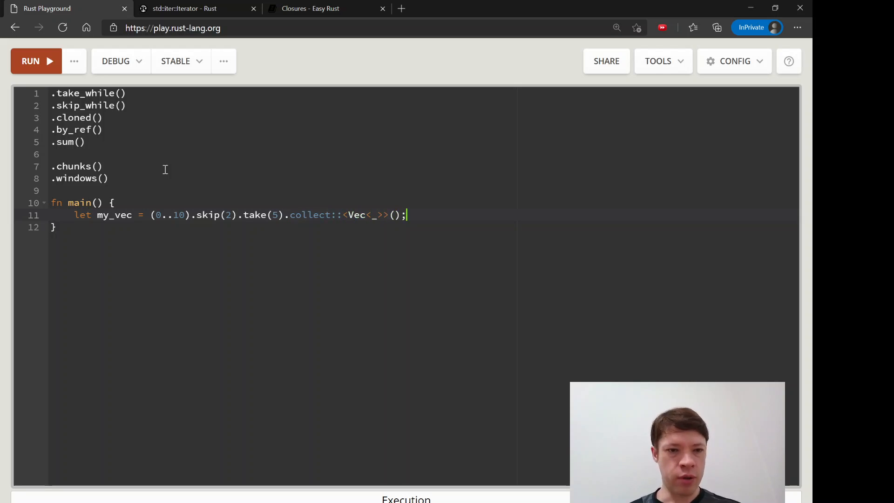
pyautogui.press('Return')
pyautogui.write('println')
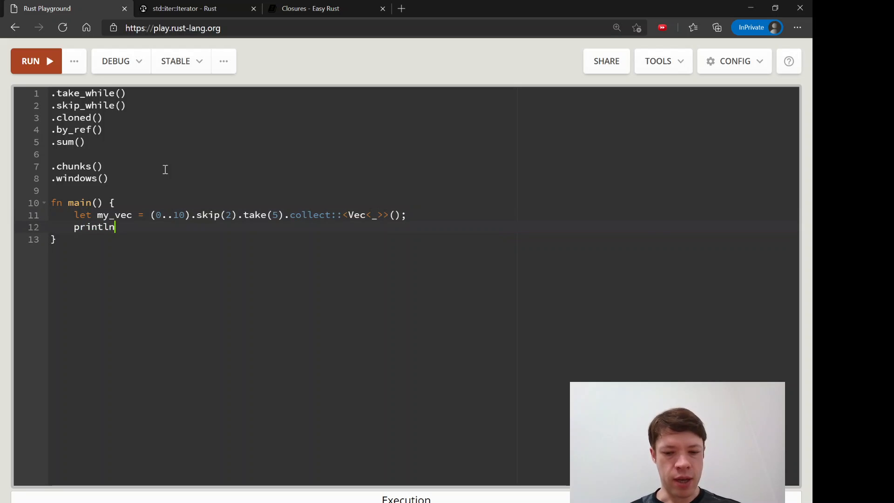
pyautogui.write('!("{:?}", my_vec);')
# Step: Comment out the method notes and run, confirming the output [2, 3, 4, 5, 6]
pyautogui.moveTo(122, 187); pyautogui.dragTo(2, 12)
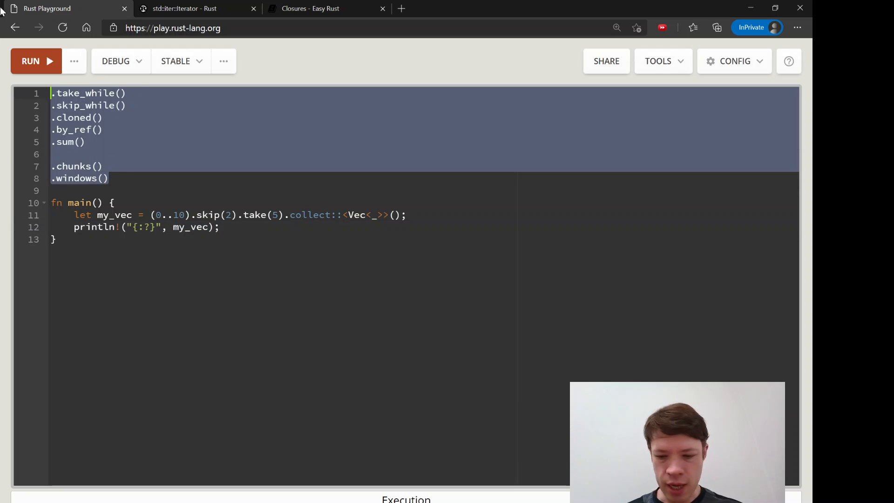
pyautogui.hotkey('ctrl', '/')
pyautogui.click(144, 93)
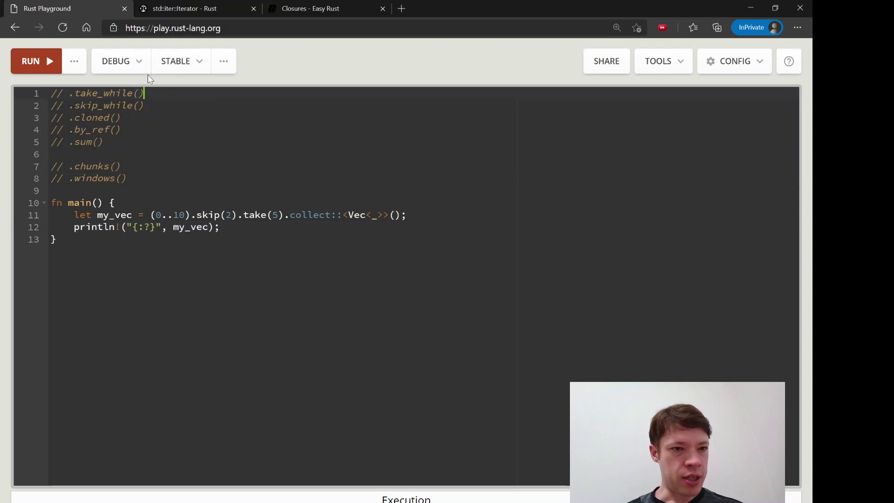
pyautogui.click(43, 61)
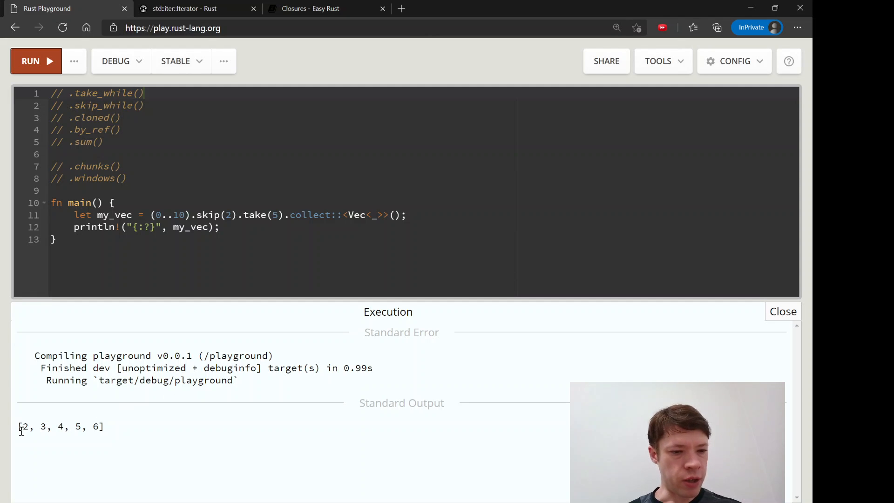
pyautogui.moveTo(19, 427); pyautogui.dragTo(97, 428)
pyautogui.click(102, 427)
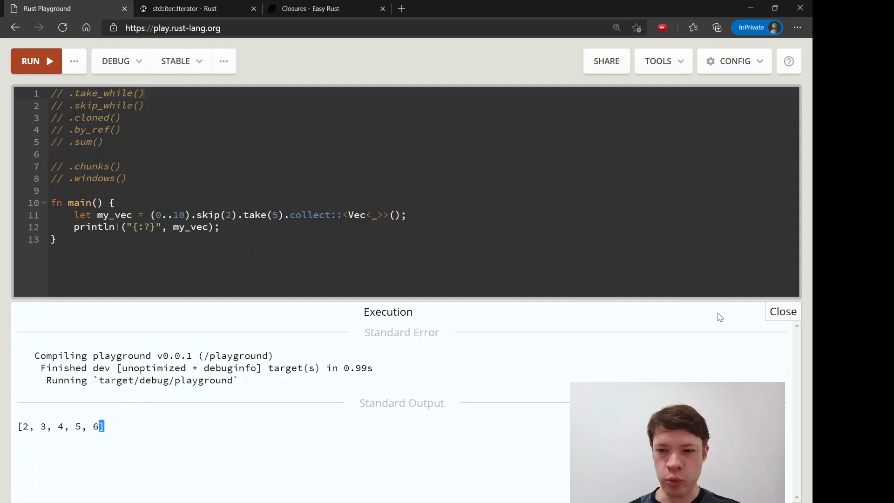
pyautogui.click(775, 315)
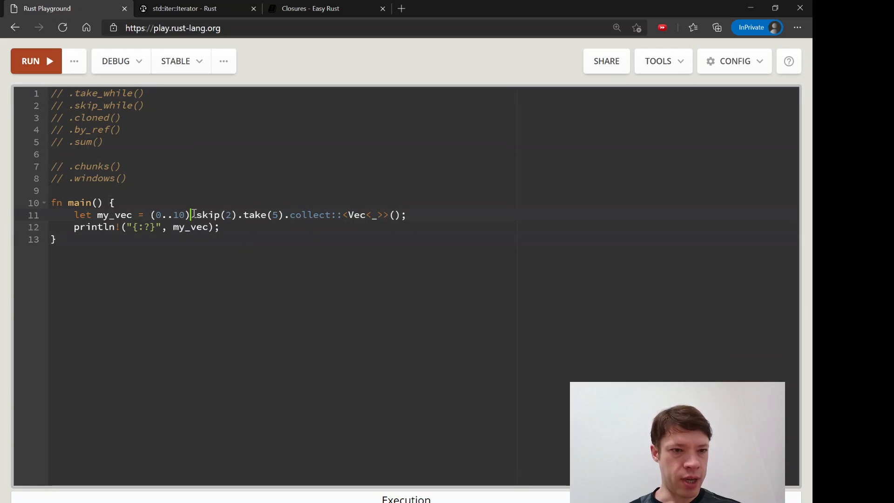
# Step: Rename skip to skip_while with a |&x| closure and put each chained method on its own line
pyautogui.press('Right')
pyautogui.press('Right')
pyautogui.press('Right')
pyautogui.write('_while')
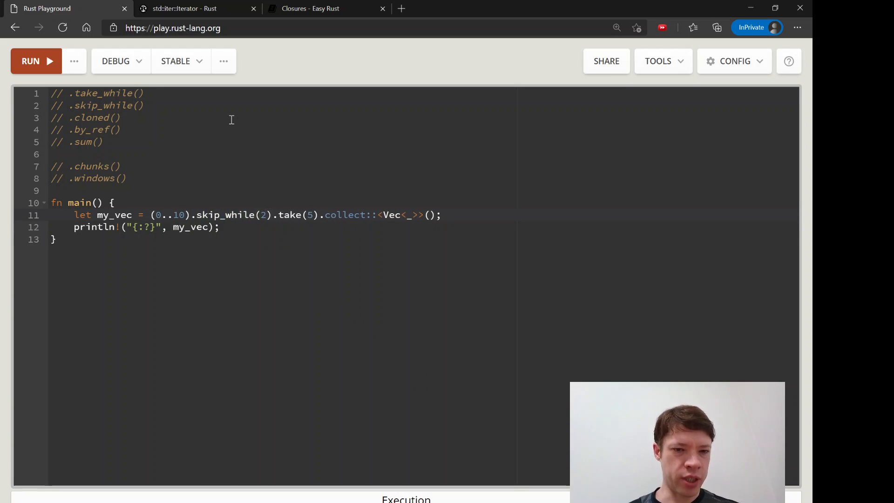
pyautogui.press('Return')
pyautogui.press('Return')
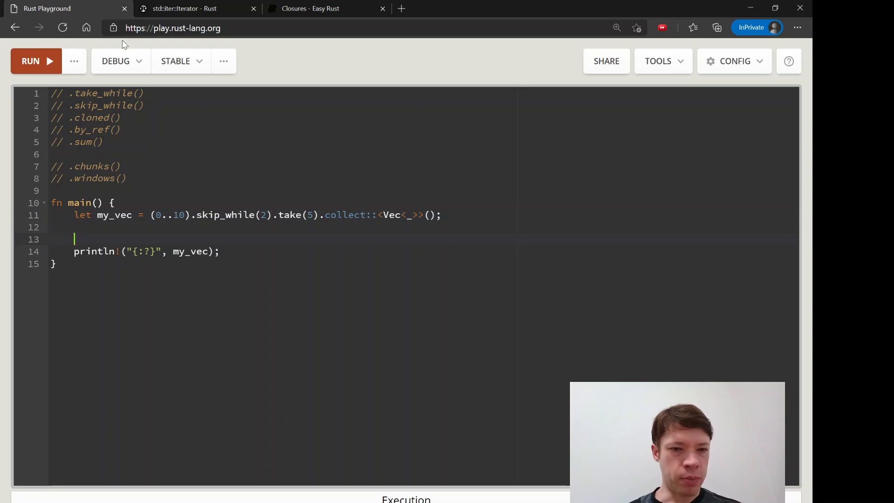
pyautogui.write('||')
pyautogui.press('Left')
pyautogui.write('&x')
pyautogui.press('Right')
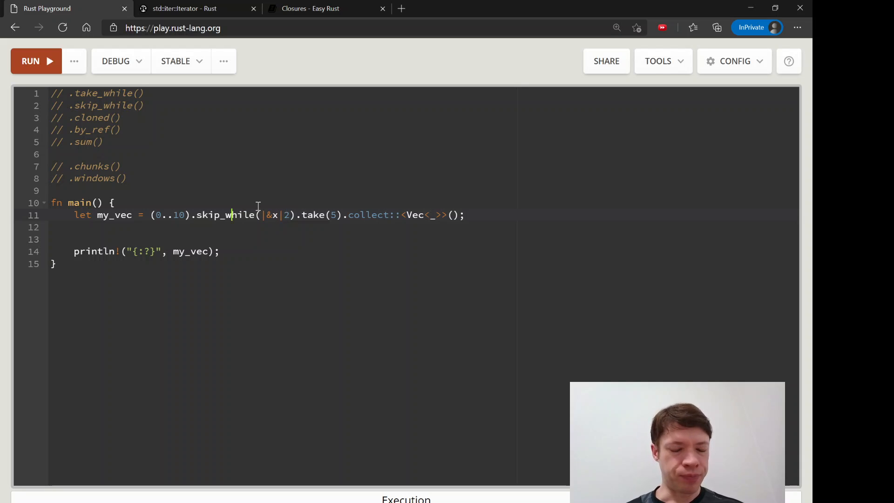
pyautogui.press('Left')
pyautogui.press('Return')
pyautogui.press('Tab')
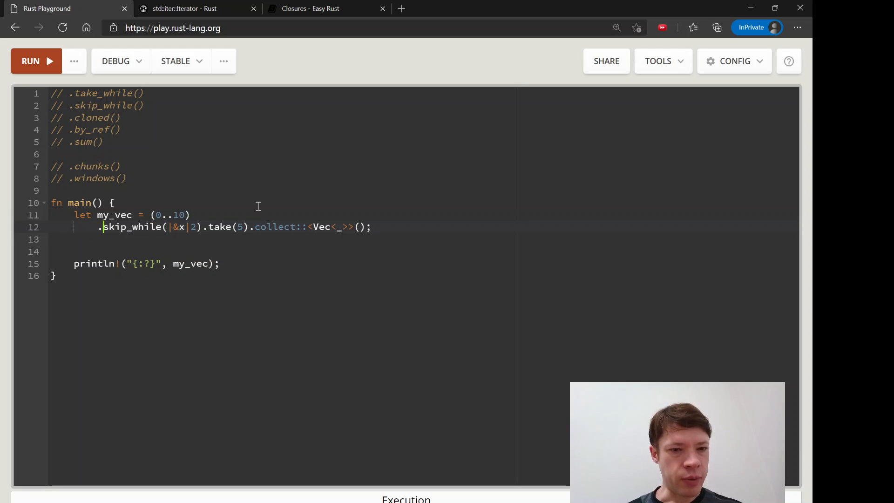
pyautogui.press('Return')
pyautogui.press('Right')
pyautogui.press('Right')
pyautogui.press('Right')
pyautogui.press('Right')
pyautogui.press('Right')
pyautogui.write('_while')
pyautogui.press('Right')
pyautogui.press('Right')
pyautogui.press('Right')
pyautogui.press('Return')
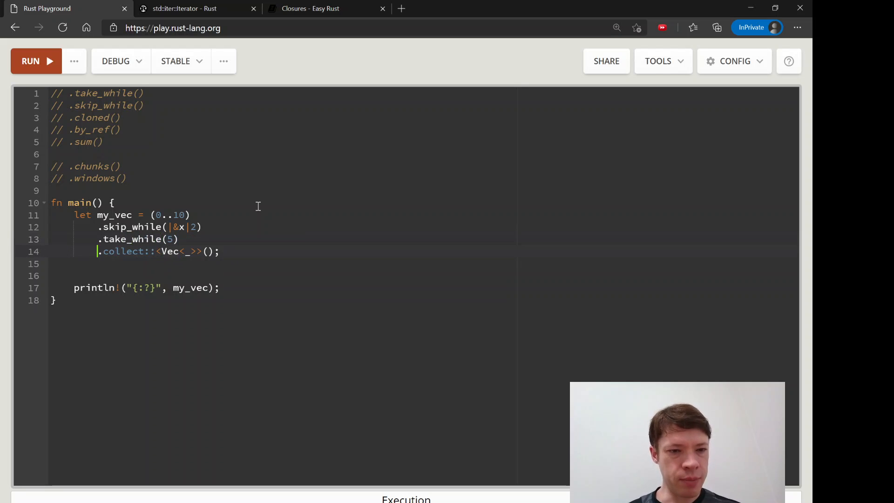
pyautogui.press('Up')
pyautogui.press('Up')
pyautogui.press('Left')
pyautogui.write('x <')
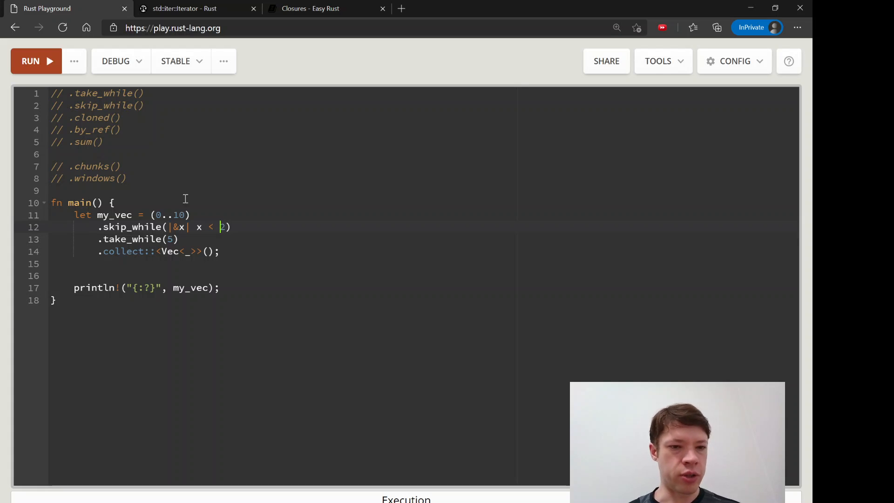
# Step: Write the predicates x < 2 in skip_while and |&x| x < 8 in take_while, replacing the 5
pyautogui.moveTo(151, 215); pyautogui.dragTo(191, 215)
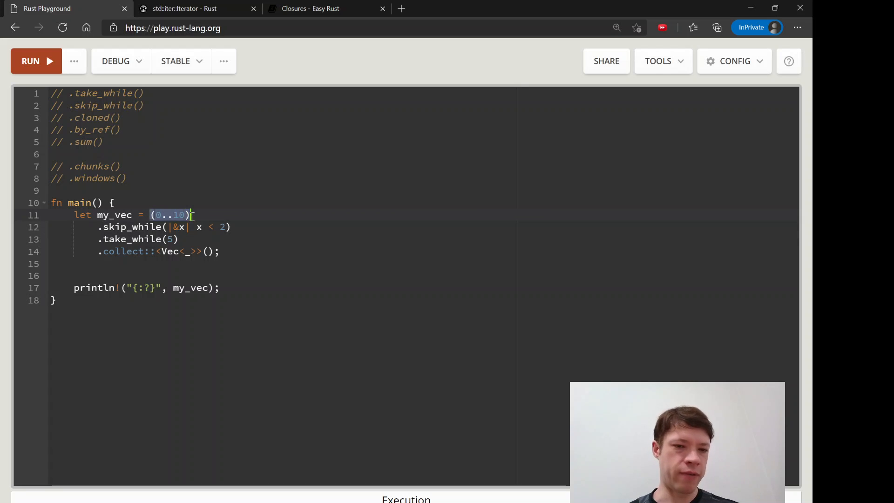
pyautogui.click(201, 212)
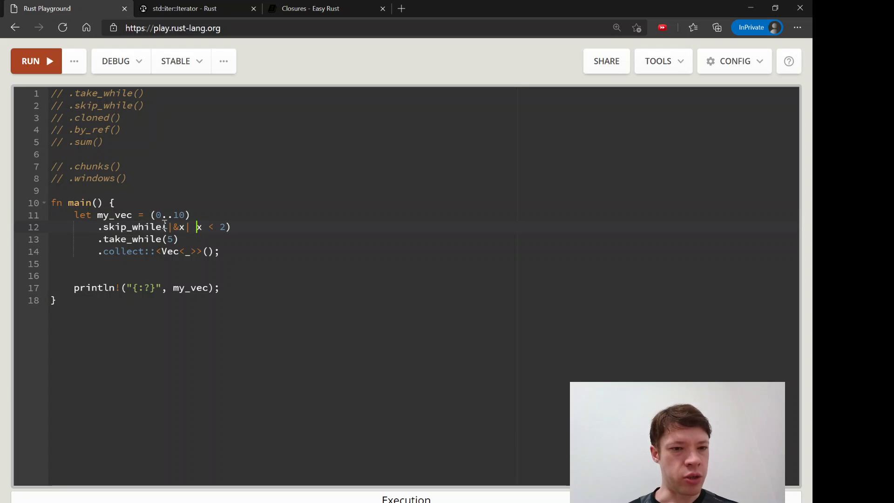
pyautogui.click(208, 228)
pyautogui.click(175, 239)
pyautogui.click(183, 215)
pyautogui.doubleClick(180, 215)
pyautogui.click(186, 215)
pyautogui.press('BackSpace')
pyautogui.write('||&x')
pyautogui.press('Right')
pyautogui.write('x ')
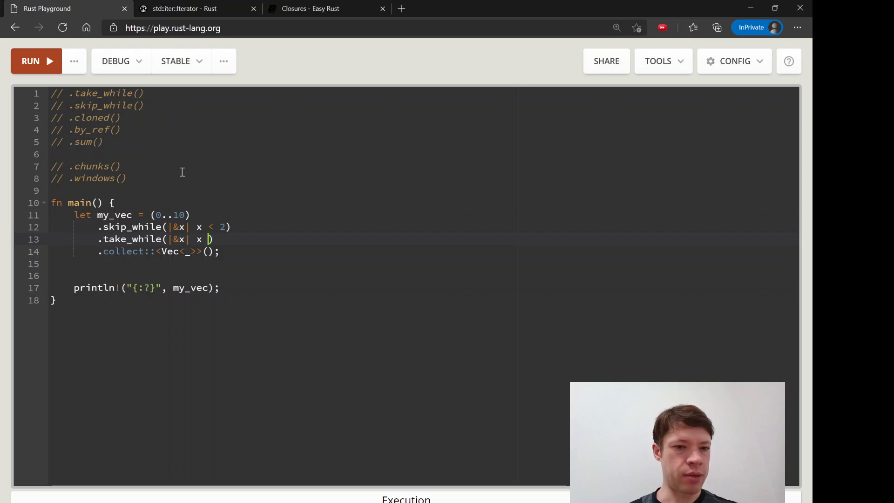
pyautogui.write('< 8')
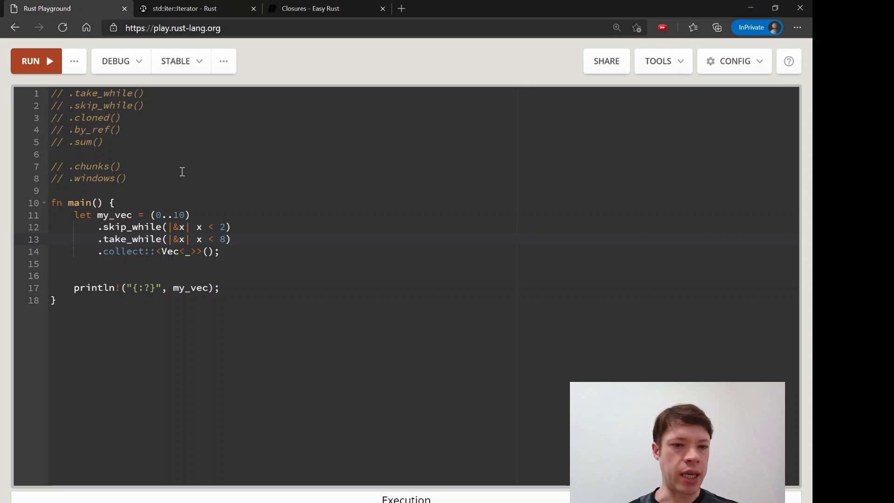
pyautogui.moveTo(159, 227)
pyautogui.mouseDown()
pyautogui.moveTo(195, 227)
pyautogui.moveTo(133, 239)
pyautogui.moveTo(178, 251)
pyautogui.mouseUp()
pyautogui.click(228, 253)
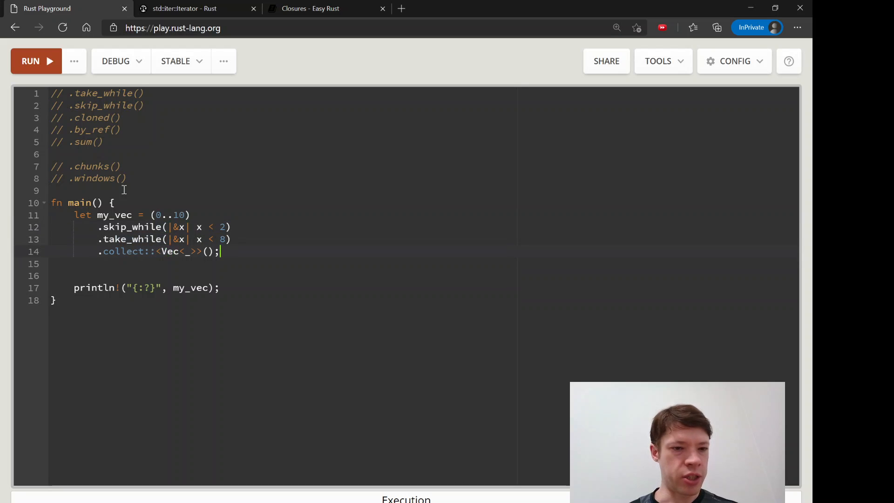
pyautogui.click(36, 67)
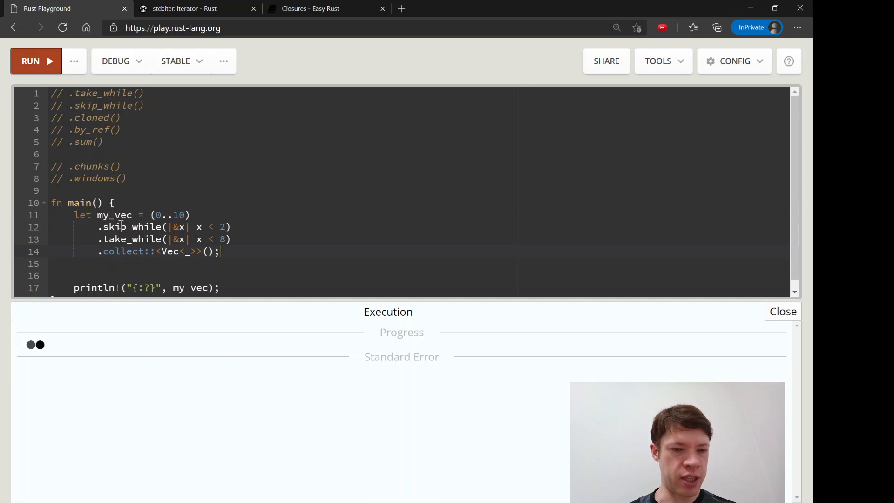
pyautogui.scroll(-1, 140, 220)
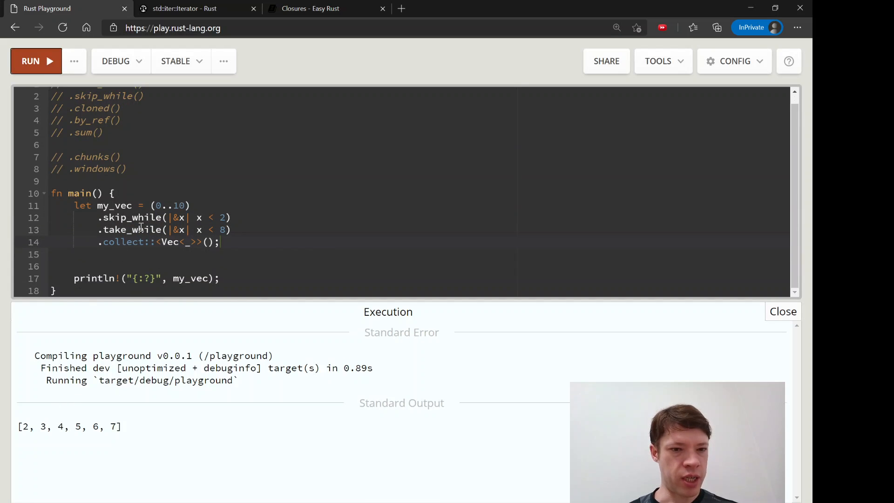
pyautogui.moveTo(99, 220); pyautogui.dragTo(220, 219)
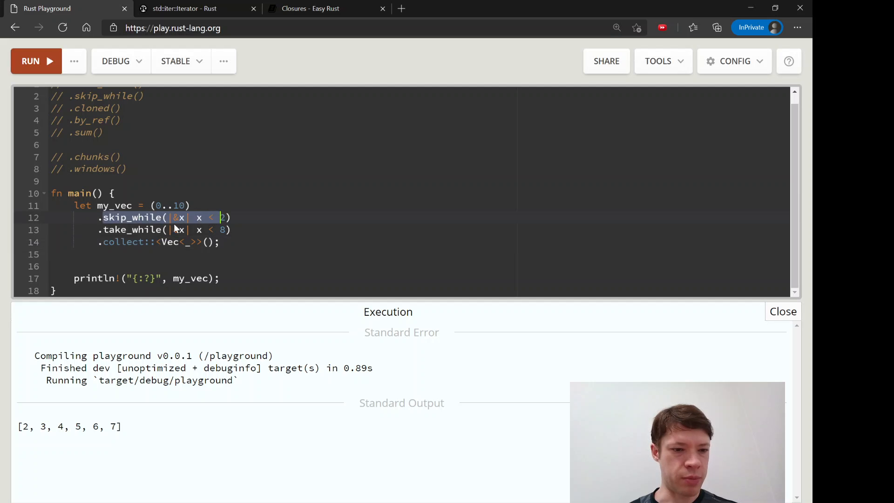
pyautogui.click(129, 230)
pyautogui.moveTo(129, 230); pyautogui.dragTo(218, 230)
pyautogui.click(217, 230)
pyautogui.moveTo(23, 427); pyautogui.dragTo(87, 426)
pyautogui.click(233, 279)
pyautogui.scroll(1, 160, 190)
pyautogui.scroll(-1, 164, 187)
pyautogui.click(775, 312)
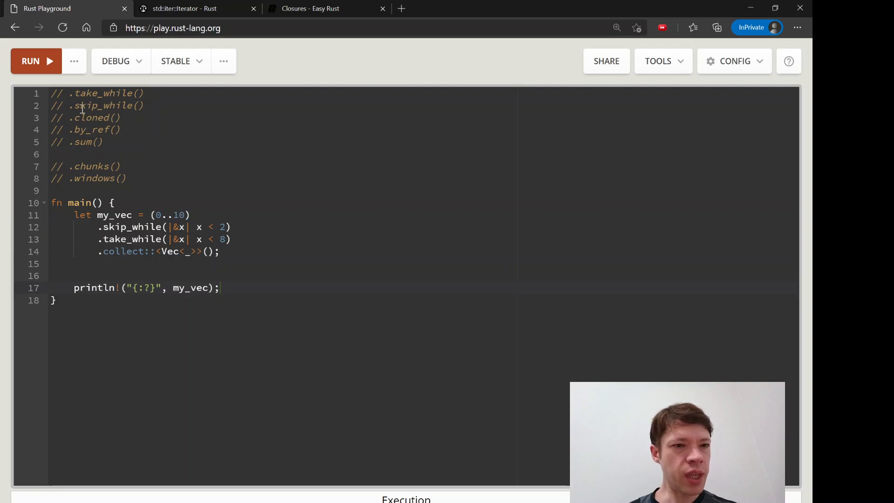
# Step: Note the cloned() comment entry, then write and erase trial &x -> x and .clone() notes below the chain
pyautogui.click(97, 118)
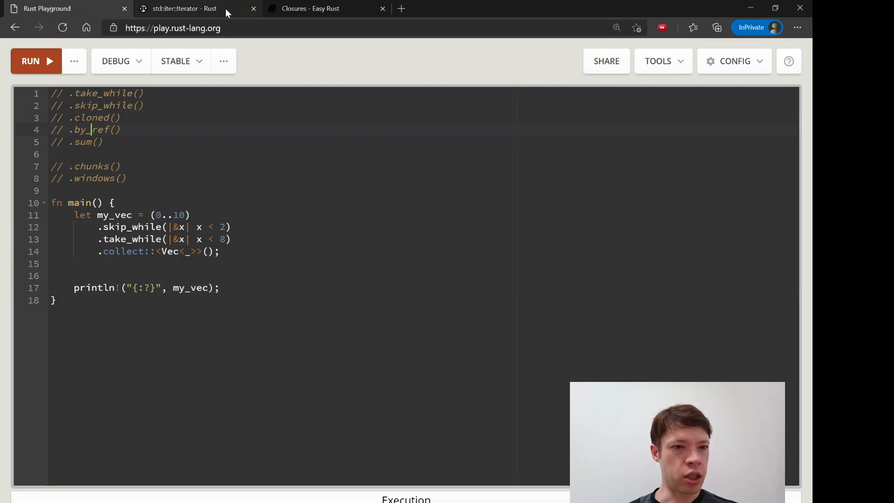
pyautogui.moveTo(134, 118); pyautogui.dragTo(69, 117)
pyautogui.click(175, 136)
pyautogui.click(292, 252)
pyautogui.press('Return')
pyautogui.press('Return')
pyautogui.write('&x')
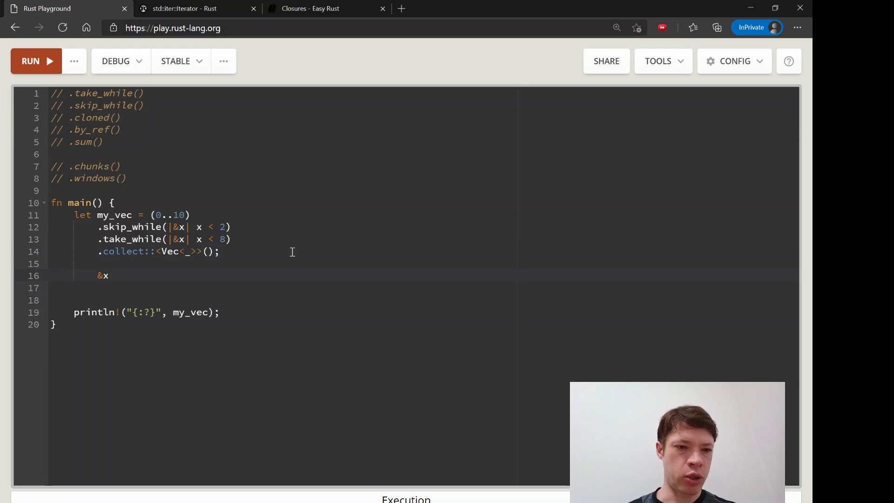
pyautogui.write(' -> x')
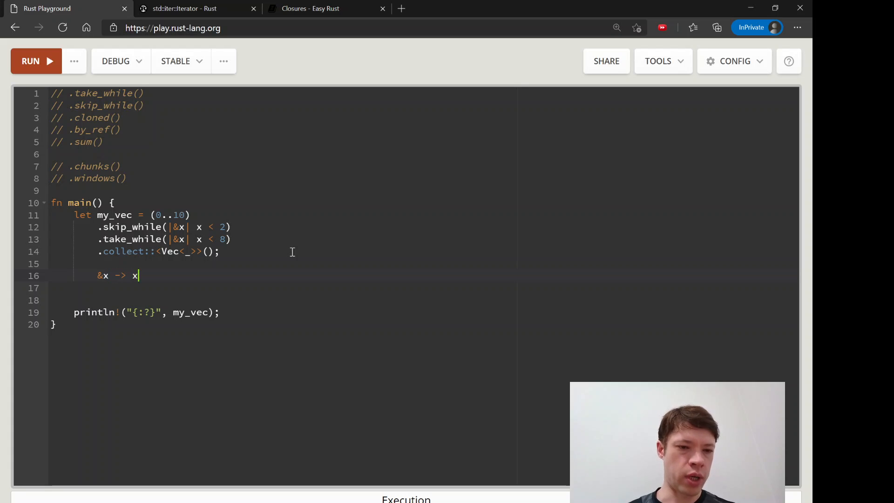
pyautogui.press('BackSpace')
pyautogui.press('BackSpace')
pyautogui.press('BackSpace')
pyautogui.press('BackSpace')
pyautogui.press('BackSpace')
pyautogui.press('BackSpace')
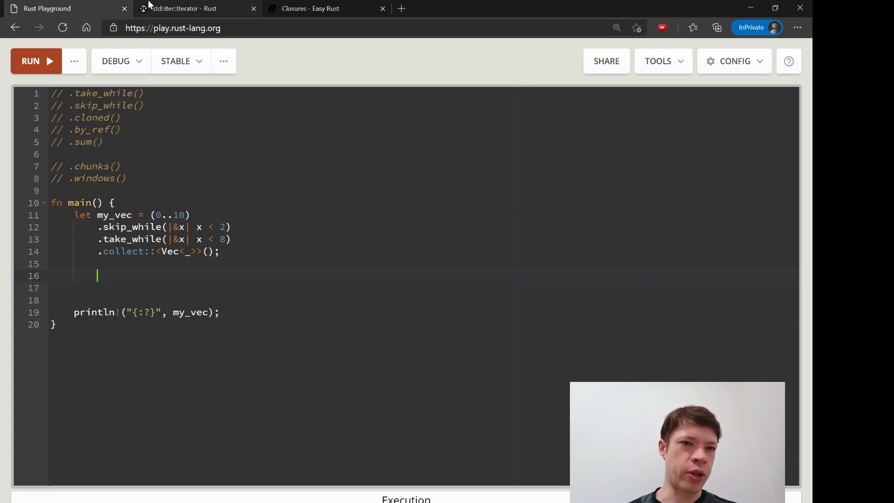
pyautogui.write('.clone()')
pyautogui.press('BackSpace')
pyautogui.press('BackSpace')
pyautogui.press('BackSpace')
pyautogui.press('BackSpace')
pyautogui.press('BackSpace')
pyautogui.press('BackSpace')
pyautogui.press('BackSpace')
pyautogui.press('BackSpace')
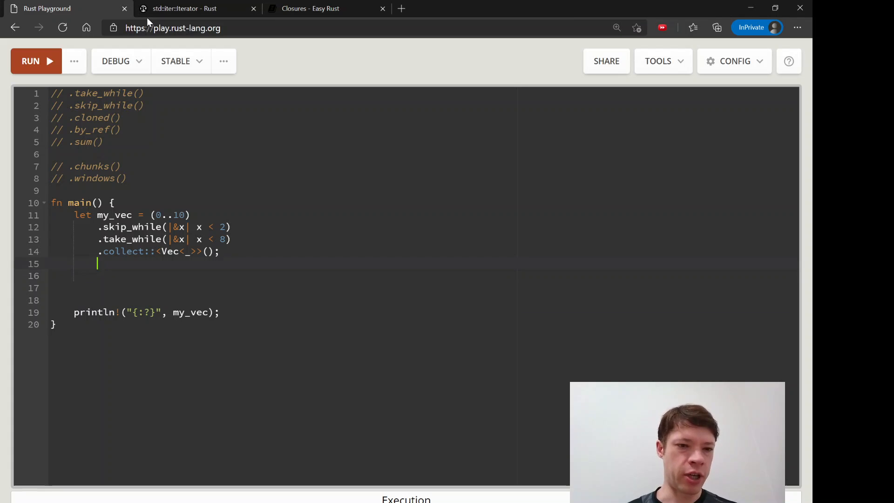
# Step: Insert a new line after the take_while step for a .cloned adapter
pyautogui.press('Up')
pyautogui.press('Up')
pyautogui.press('End')
pyautogui.press('Return')
pyautogui.write('.cloned')
# Step: Remove the .cloned line and bring up the cloned method in the std Iterator docs
pyautogui.hotkey('shift', 'Home')
pyautogui.press('BackSpace')
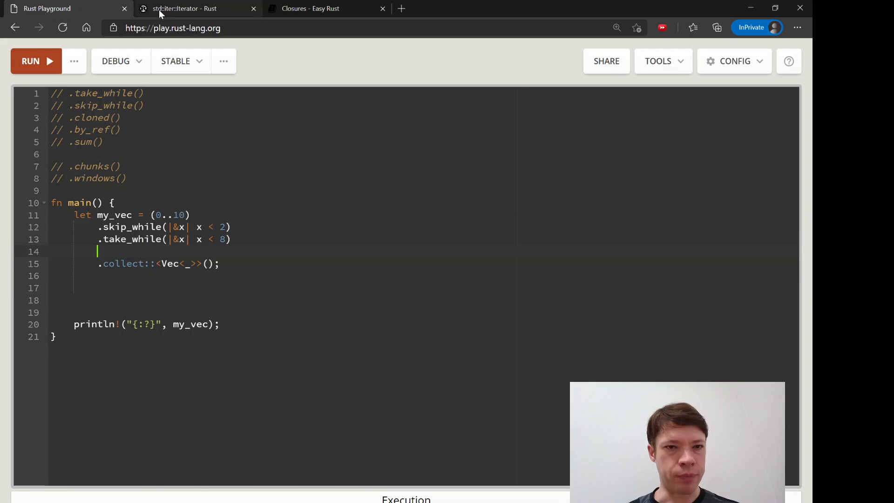
pyautogui.click(155, 9)
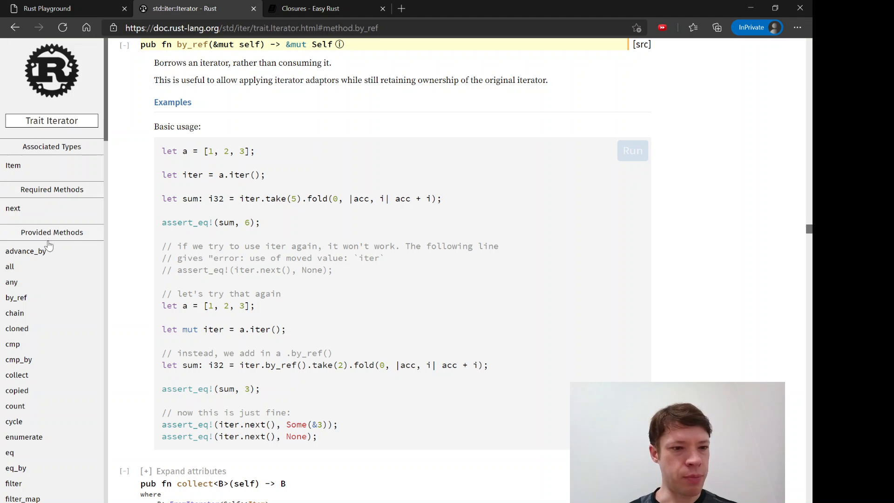
pyautogui.click(26, 328)
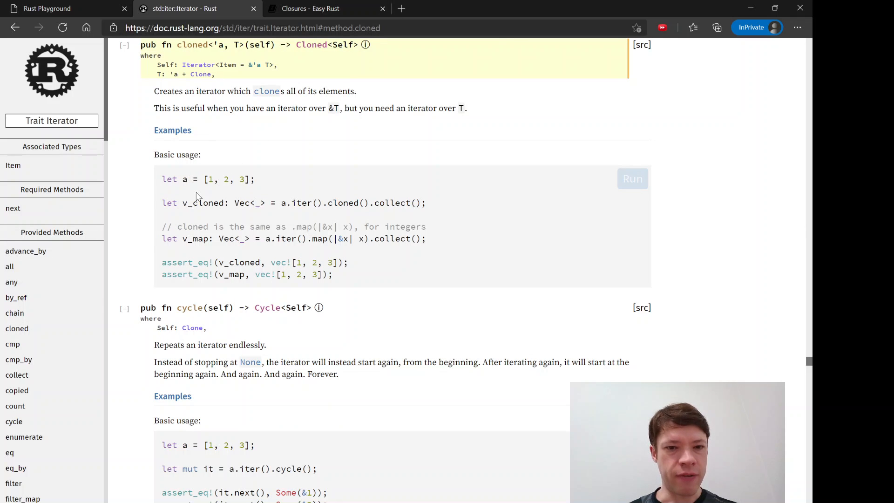
pyautogui.scroll(1, 198, 196)
pyautogui.scroll(2, 198, 196)
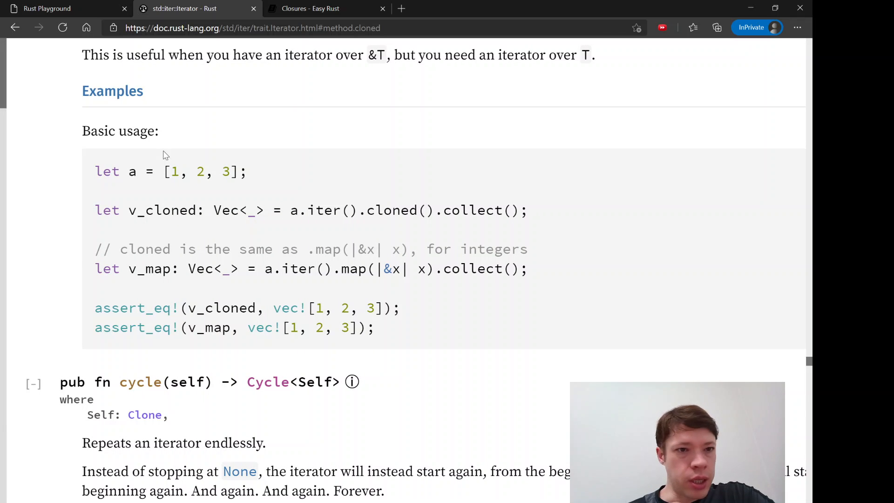
pyautogui.scroll(-2, 209, 194)
pyautogui.scroll(-1, 207, 198)
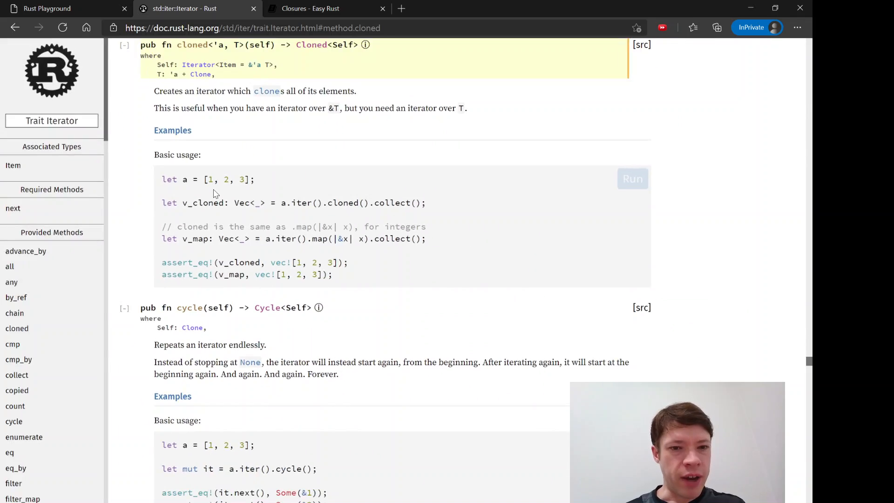
pyautogui.scroll(2, 212, 191)
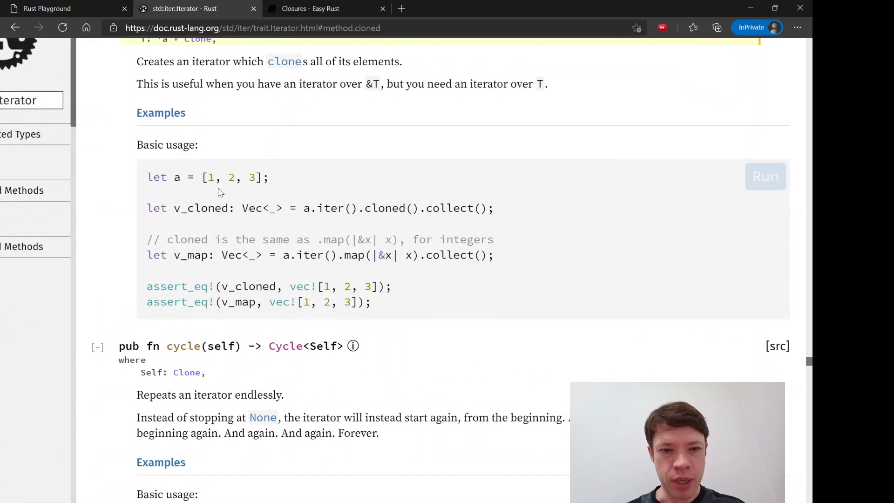
pyautogui.scroll(1, 211, 191)
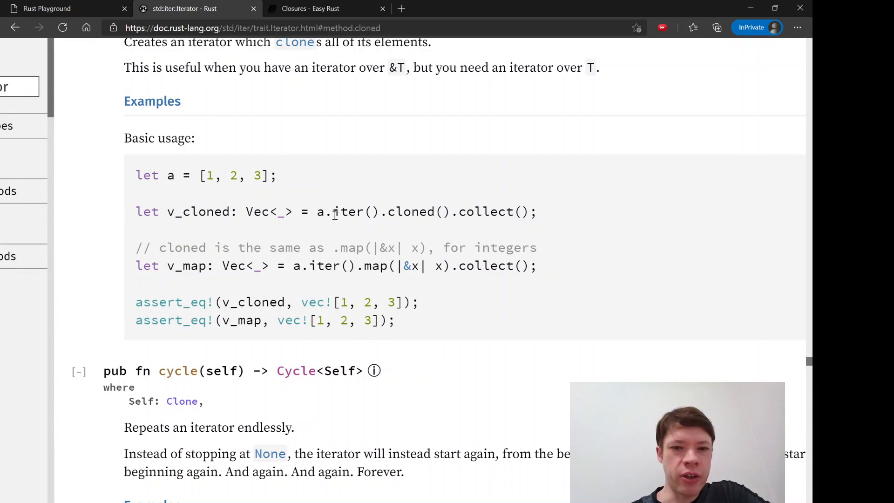
pyautogui.scroll(1, 280, 115)
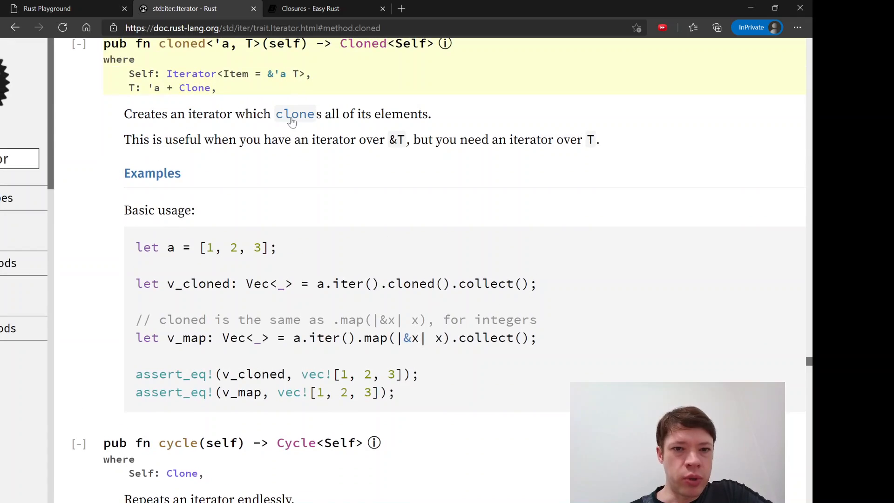
# Step: Read the cloned description and select its Basic usage example code for copying
pyautogui.moveTo(391, 139); pyautogui.dragTo(406, 140)
pyautogui.click(597, 143)
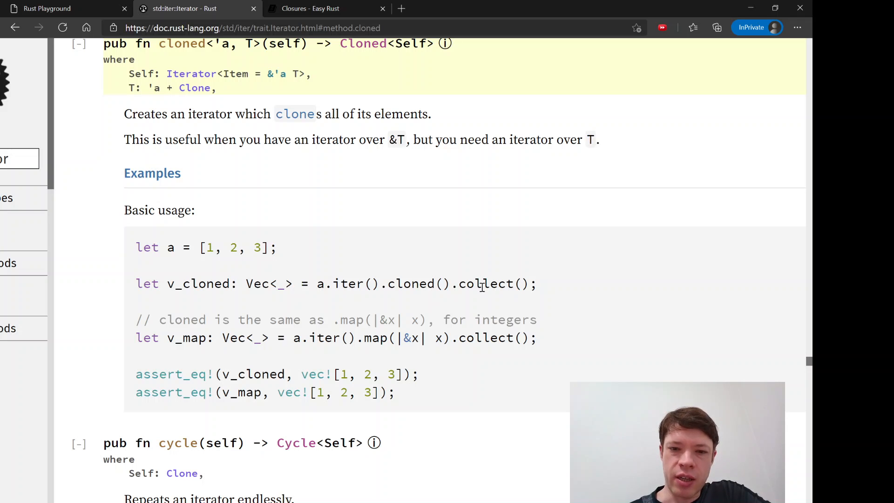
pyautogui.moveTo(381, 283); pyautogui.dragTo(453, 284)
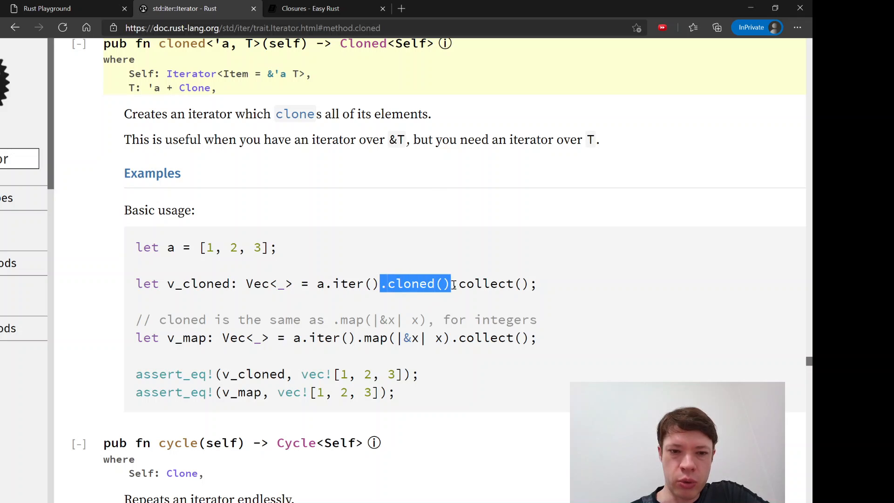
pyautogui.click(454, 285)
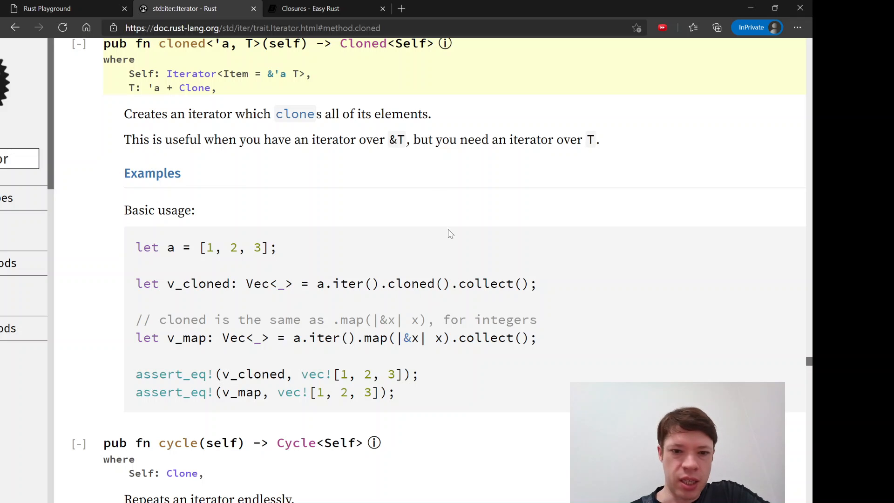
pyautogui.scroll(-1, 425, 232)
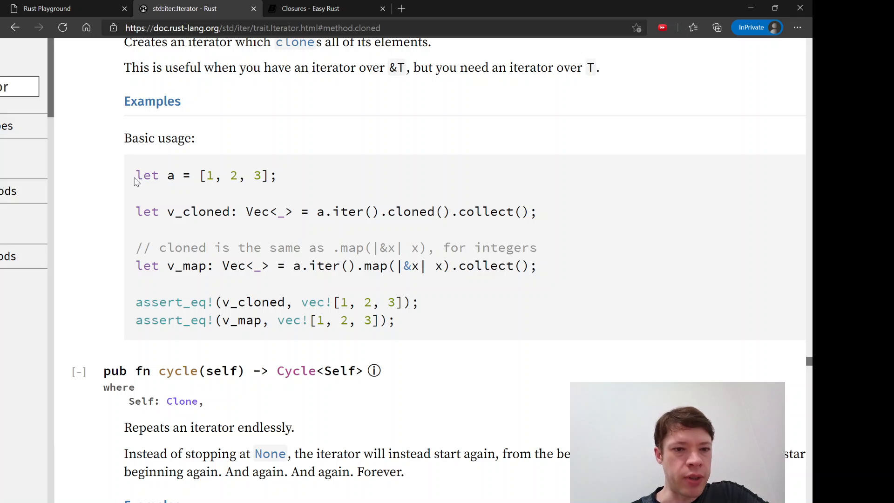
pyautogui.moveTo(137, 175)
pyautogui.mouseDown()
pyautogui.moveTo(438, 328)
pyautogui.moveTo(515, 277)
pyautogui.moveTo(540, 276)
pyautogui.mouseUp()
pyautogui.hotkey('ctrl', 'c')
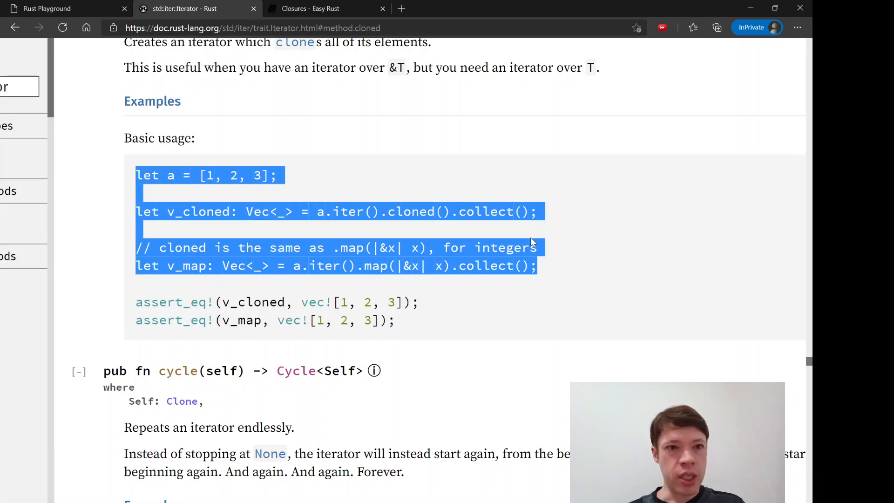
# Step: Replace main's body with the pasted cloned() docs example and enlarge the page
pyautogui.hotkey('ctrl', 'shift', 'Tab')
pyautogui.click(352, 192)
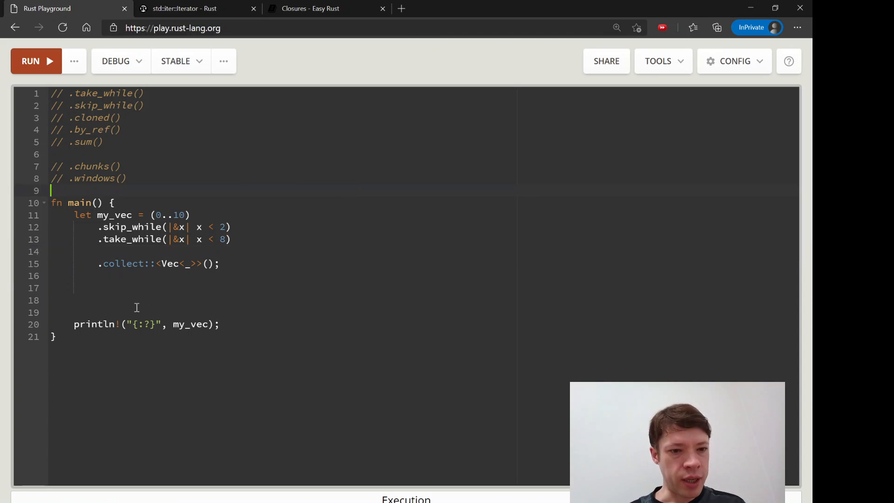
pyautogui.moveTo(238, 323); pyautogui.dragTo(37, 186)
pyautogui.hotkey('ctrl', 'v')
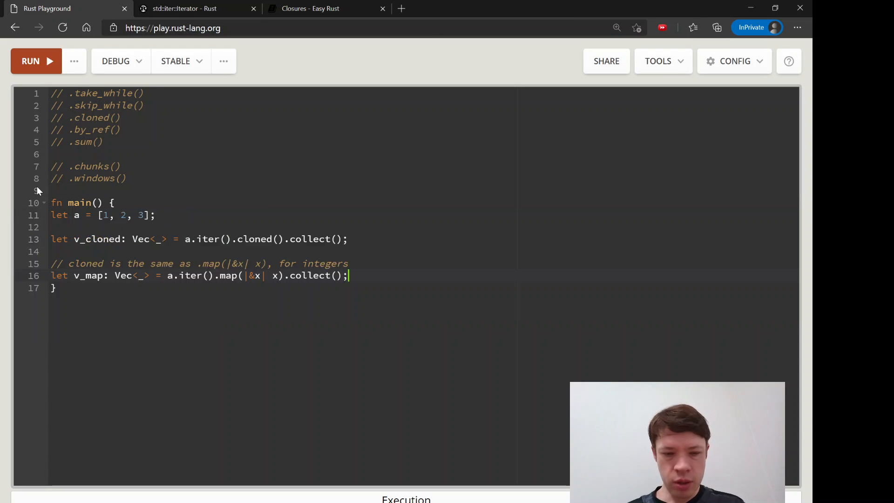
pyautogui.hotkey('ctrl', '+')
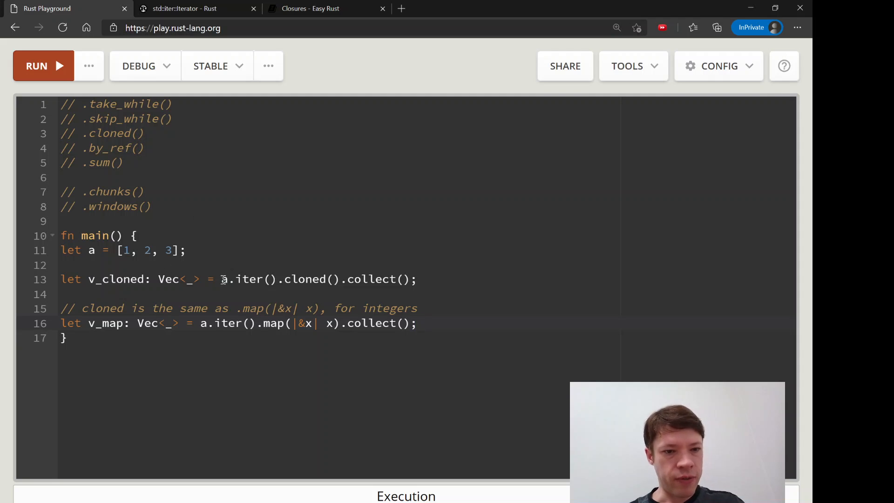
pyautogui.moveTo(94, 279); pyautogui.dragTo(216, 279)
pyautogui.hotkey('ctrl', 'z')
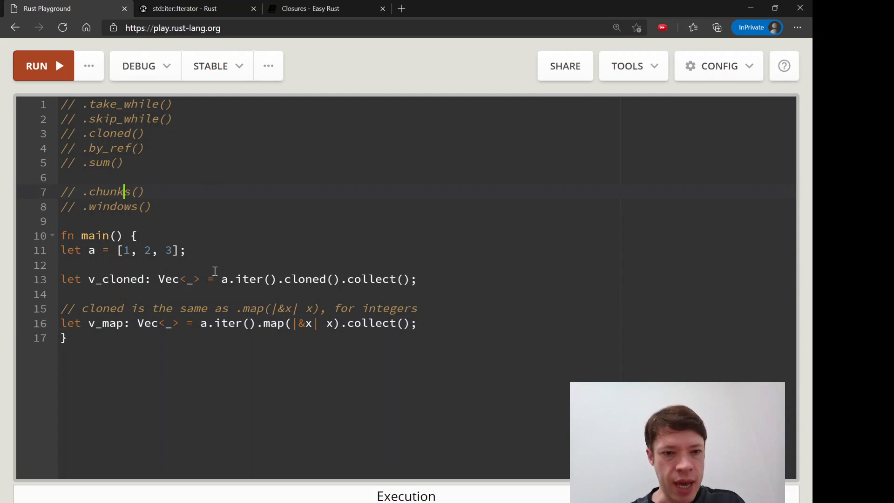
# Step: Split the v_cloned chain so .iter(), .cloned() and .collect() each sit on their own line
pyautogui.click(230, 278)
pyautogui.press('Return')
pyautogui.press('Tab')
pyautogui.press('Right')
pyautogui.press('Right')
pyautogui.press('Right')
pyautogui.press('Right')
pyautogui.press('Right')
pyautogui.press('Right')
pyautogui.press('Right')
pyautogui.press('Return')
pyautogui.press('Right')
pyautogui.press('Right')
pyautogui.press('Right')
pyautogui.press('Right')
pyautogui.press('Right')
pyautogui.press('Right')
pyautogui.press('Right')
pyautogui.press('Right')
pyautogui.press('Right')
pyautogui.press('Return')
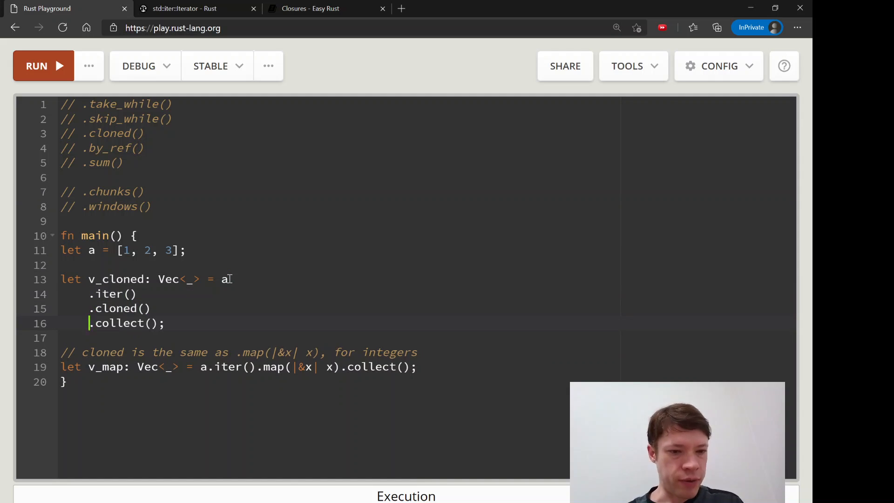
pyautogui.click(210, 321)
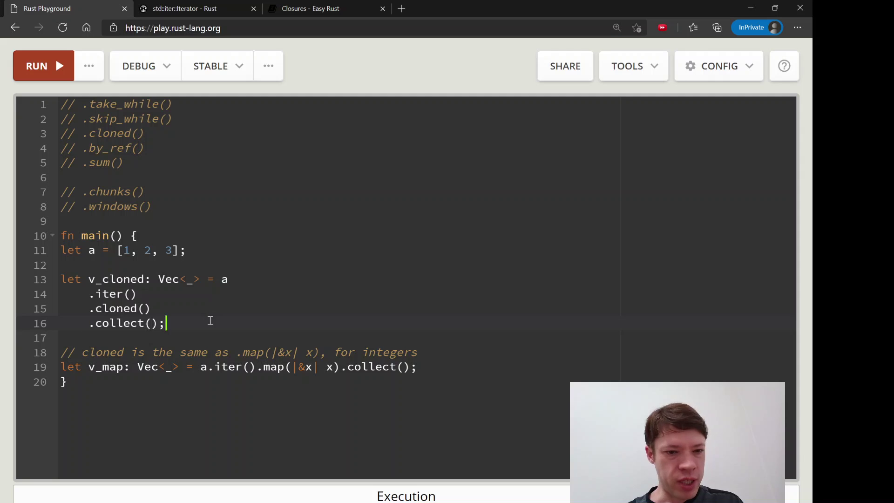
# Step: Inspect the v_map line's map(|&x| x) closure, briefly editing it and reverting the change
pyautogui.click(243, 352)
pyautogui.hotkey('shift', 'Right')
pyautogui.hotkey('shift', 'Right')
pyautogui.hotkey('shift', 'Right')
pyautogui.press('Right')
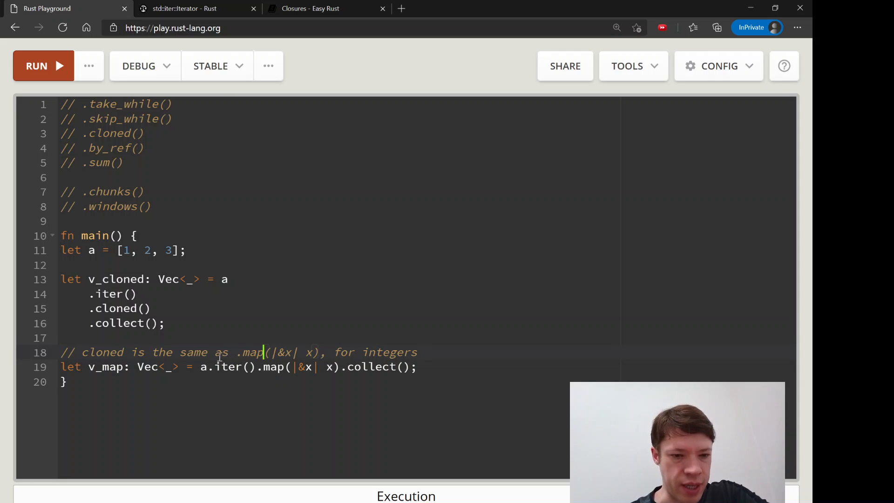
pyautogui.moveTo(192, 366); pyautogui.dragTo(242, 366)
pyautogui.click(238, 367)
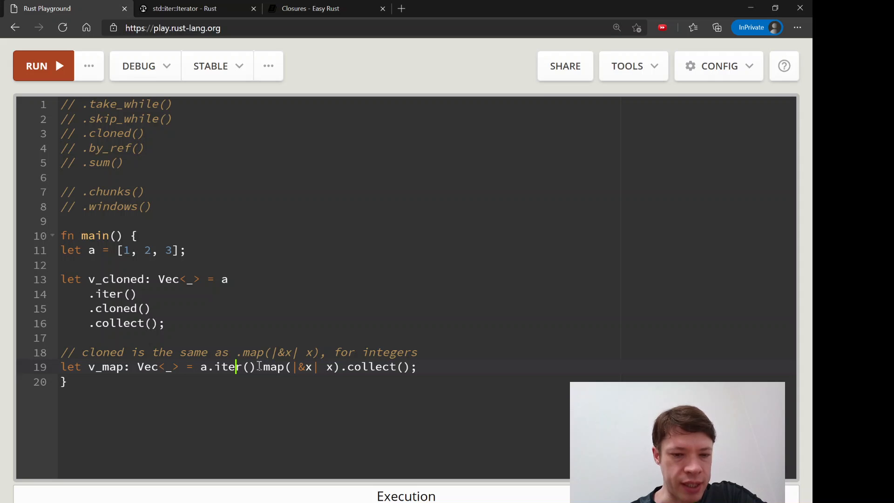
pyautogui.moveTo(258, 367)
pyautogui.mouseDown()
pyautogui.moveTo(348, 366)
pyautogui.moveTo(314, 366)
pyautogui.mouseUp()
pyautogui.click(314, 366)
pyautogui.click(314, 367)
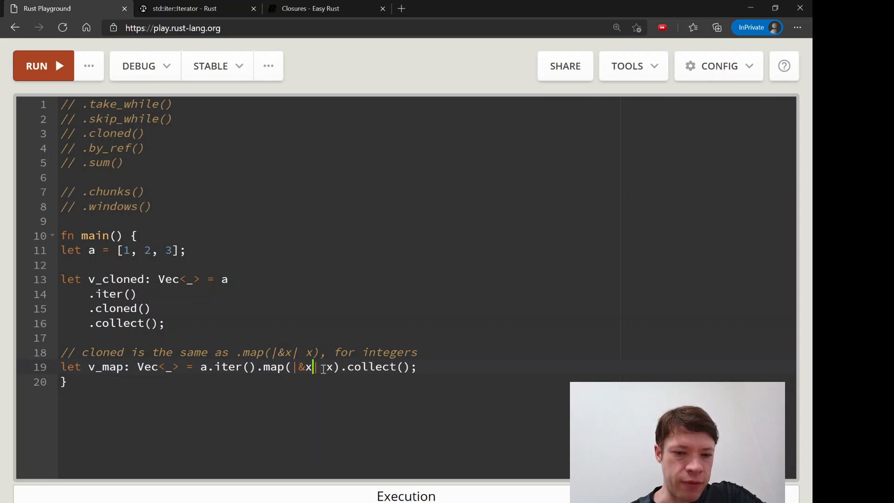
pyautogui.press('Right')
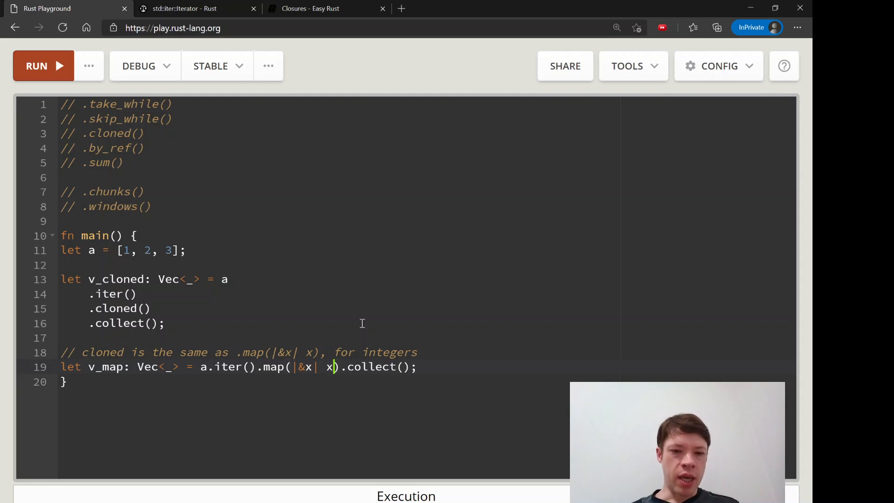
pyautogui.write('+')
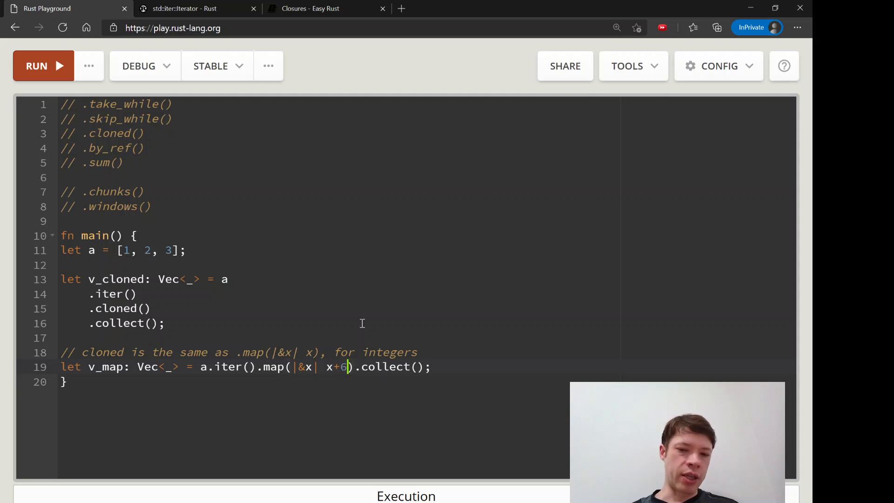
pyautogui.press('BackSpace')
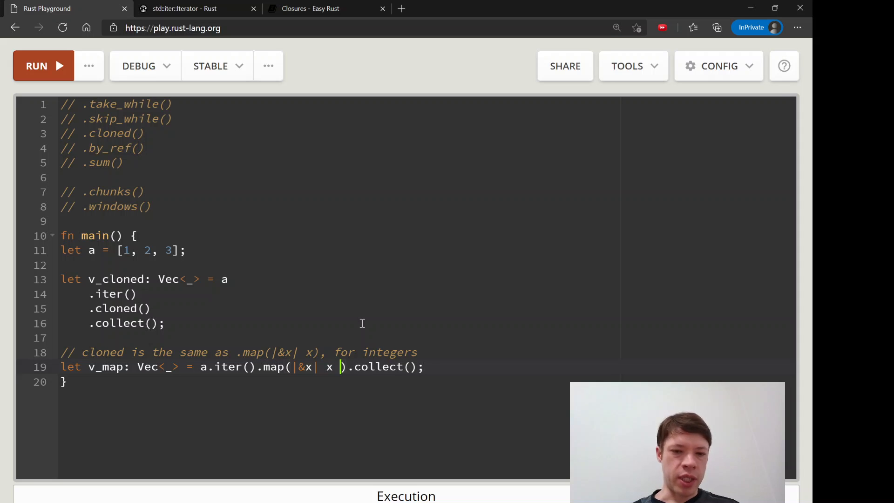
pyautogui.press('BackSpace')
pyautogui.press('Left')
pyautogui.press('Right')
pyautogui.press('Left')
pyautogui.press('Left')
pyautogui.press('Left')
pyautogui.press('Left')
pyautogui.press('Left')
pyautogui.press('Right')
pyautogui.press('Right')
pyautogui.press('Right')
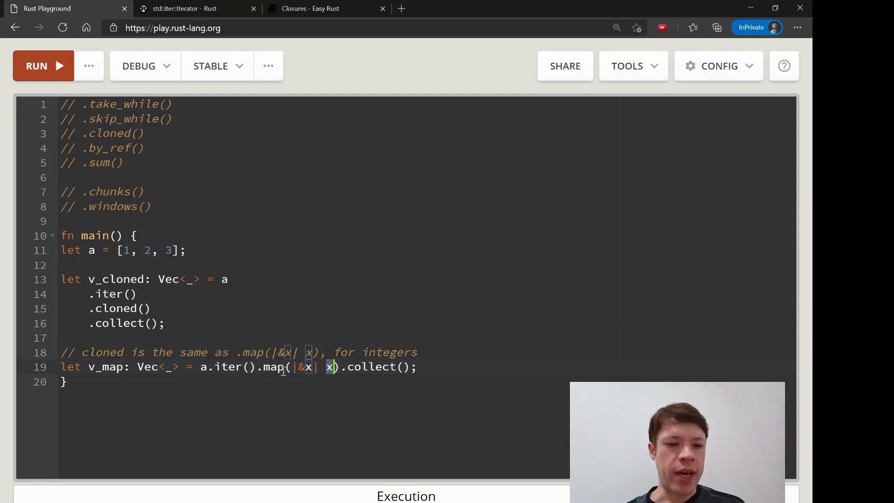
pyautogui.press('Left')
pyautogui.press('Left')
pyautogui.press('Left')
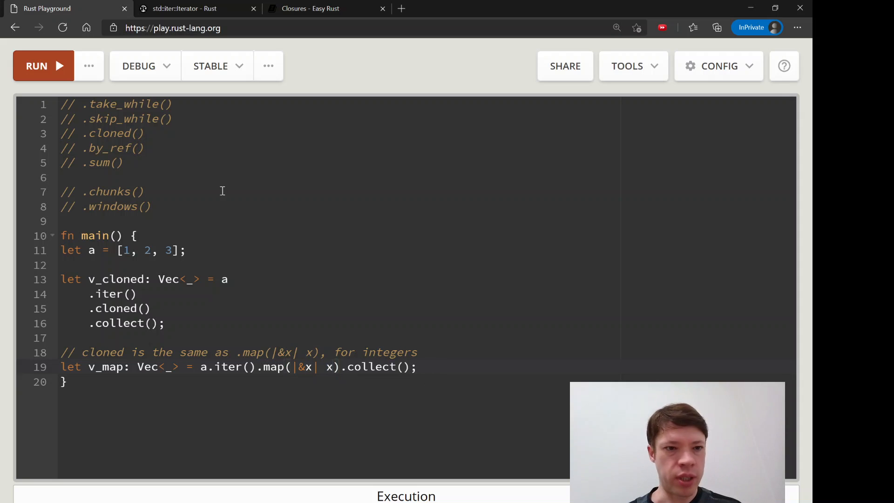
# Step: Empty main in the Playground and jump to the by_ref method on the Iterator docs page
pyautogui.moveTo(417, 367); pyautogui.dragTo(58, 253)
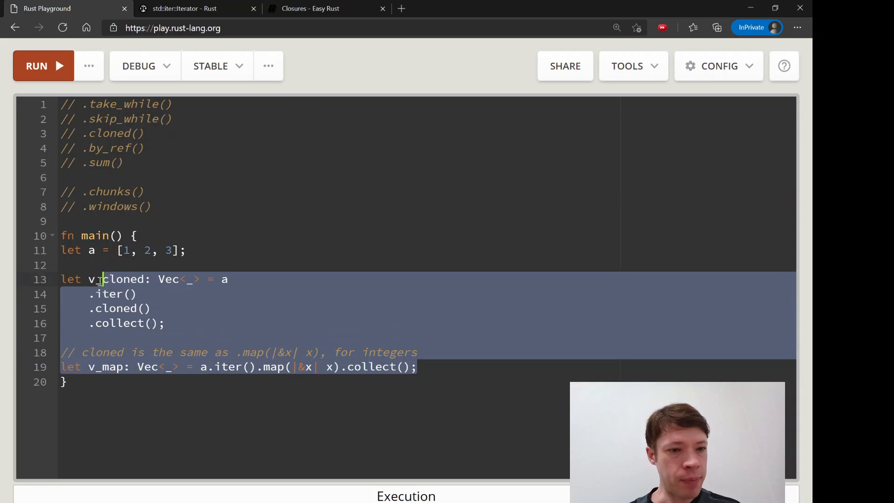
pyautogui.press('BackSpace')
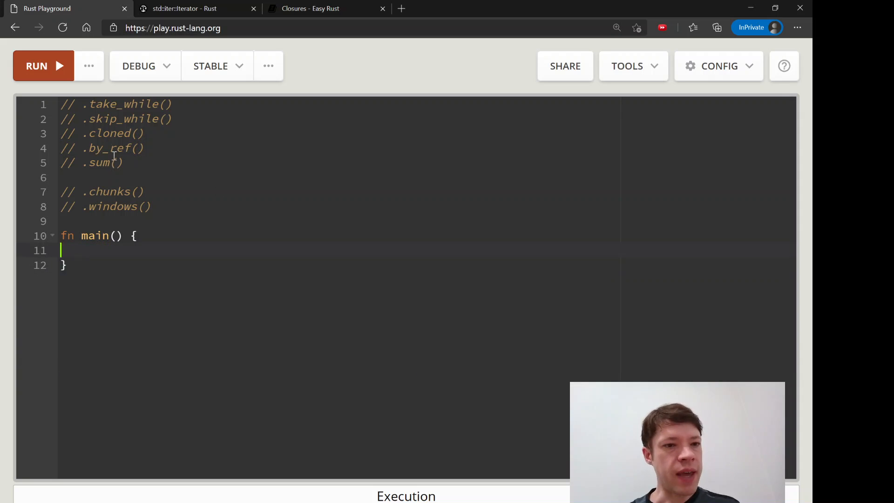
pyautogui.click(190, 9)
pyautogui.hotkey('ctrl', '-')
pyautogui.hotkey('ctrl', '-')
pyautogui.hotkey('ctrl', '-')
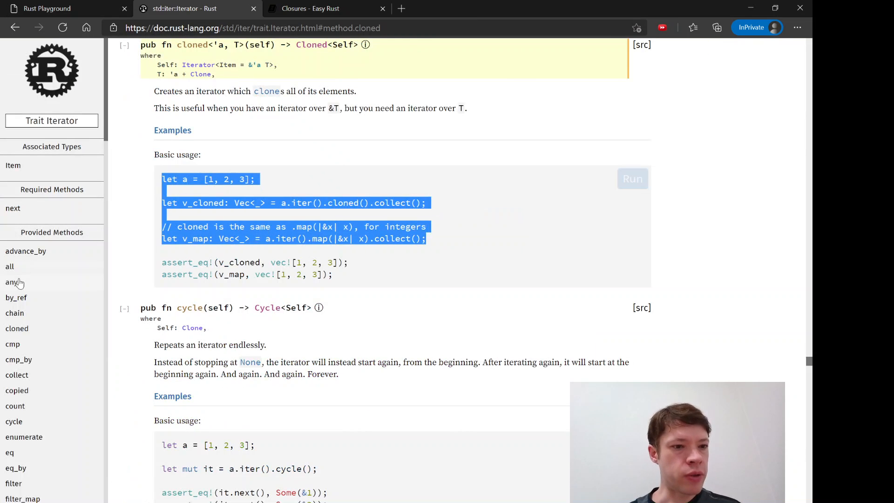
pyautogui.click(16, 297)
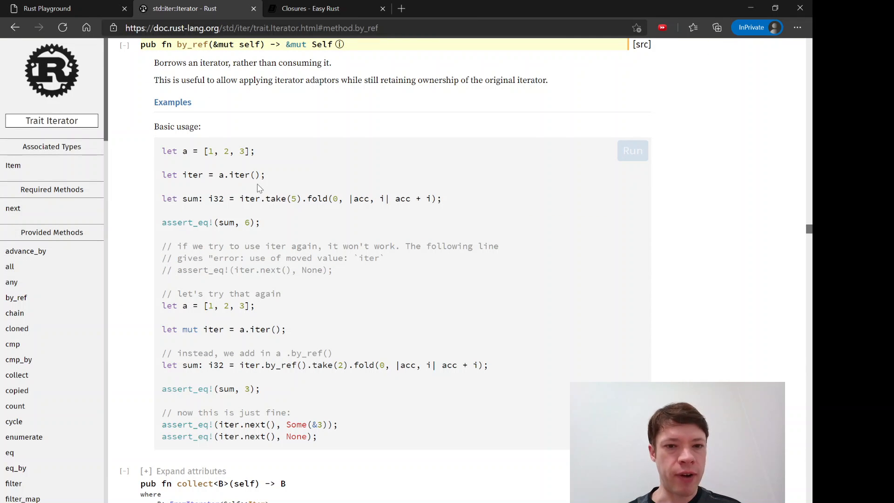
pyautogui.hotkey('ctrl', '+')
pyautogui.hotkey('ctrl', '+')
pyautogui.hotkey('ctrl', '+')
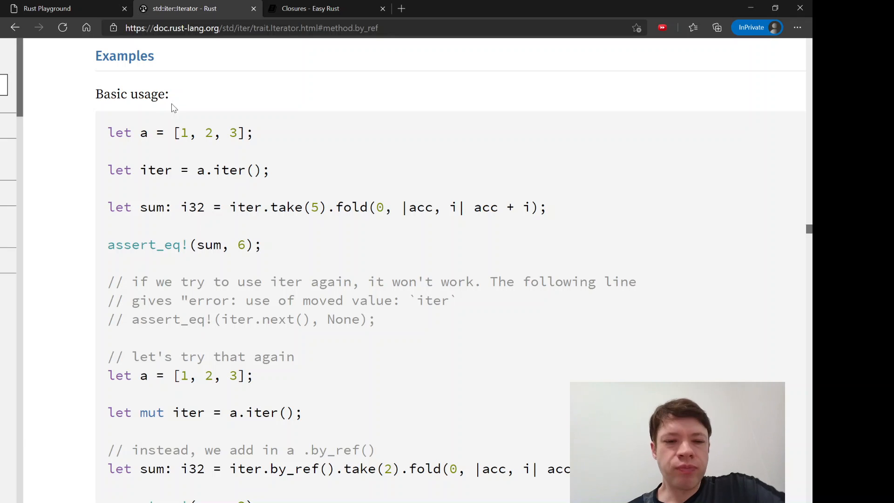
pyautogui.click(94, 8)
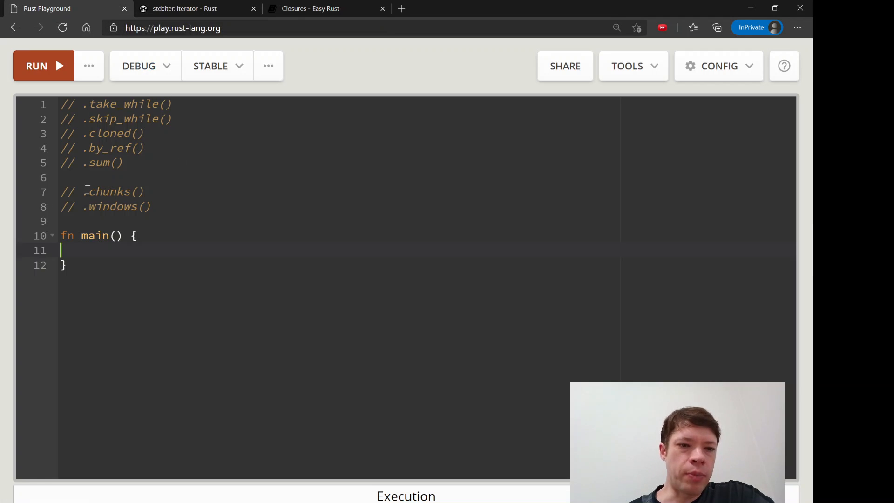
pyautogui.click(185, 9)
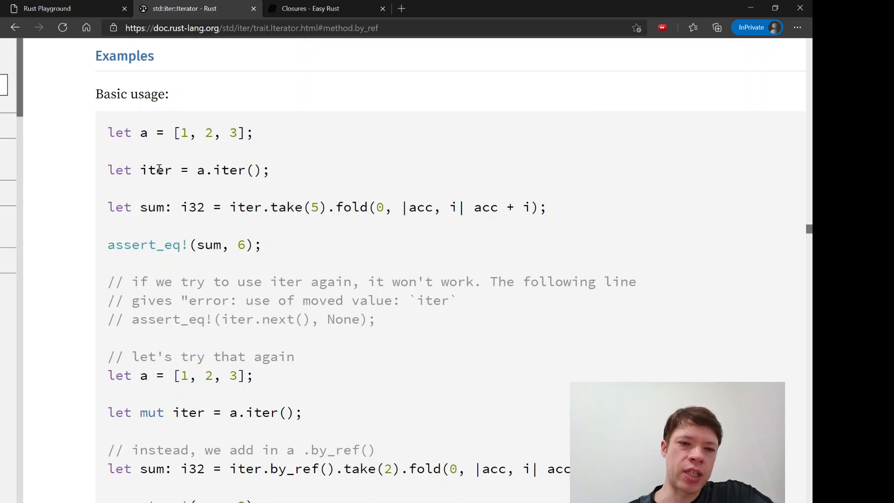
# Step: Read through the example's a.iter() line, the fold into an i32 sum, the assert of 6 and the commented iter.next()
pyautogui.moveTo(149, 173); pyautogui.dragTo(230, 171)
pyautogui.click(229, 174)
pyautogui.moveTo(158, 209); pyautogui.dragTo(234, 209)
pyautogui.click(236, 209)
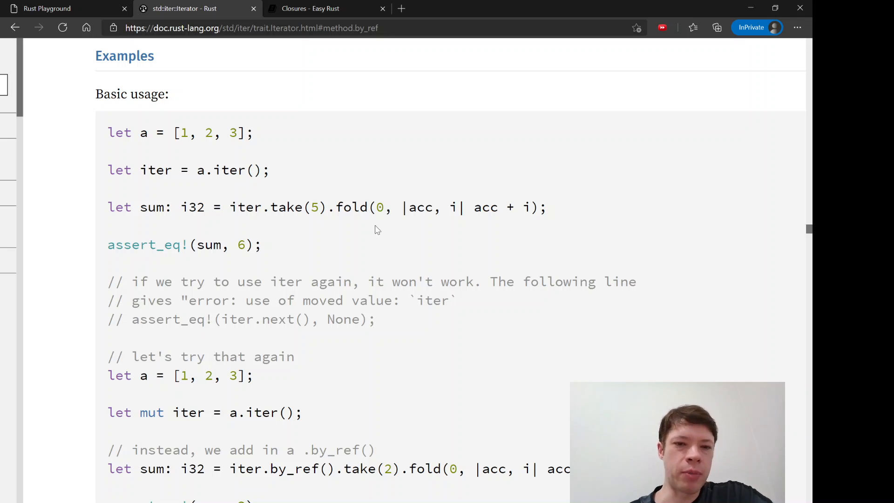
pyautogui.scroll(-1, 344, 227)
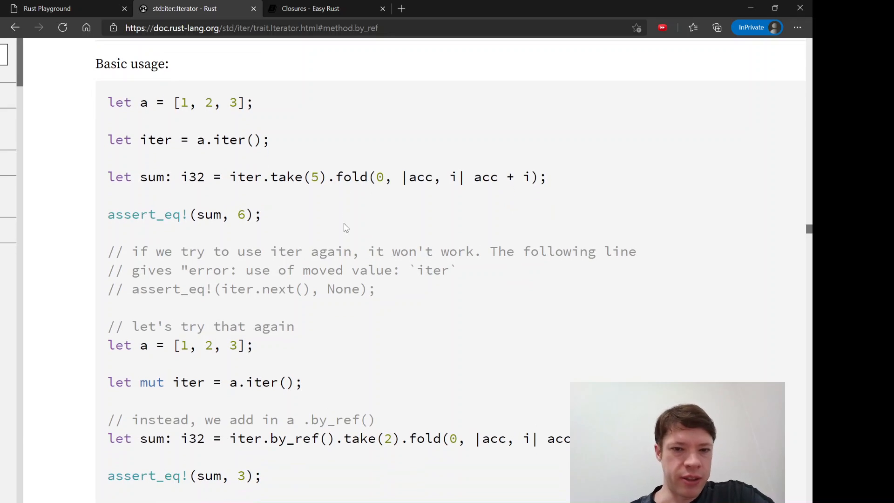
pyautogui.moveTo(328, 177); pyautogui.dragTo(552, 177)
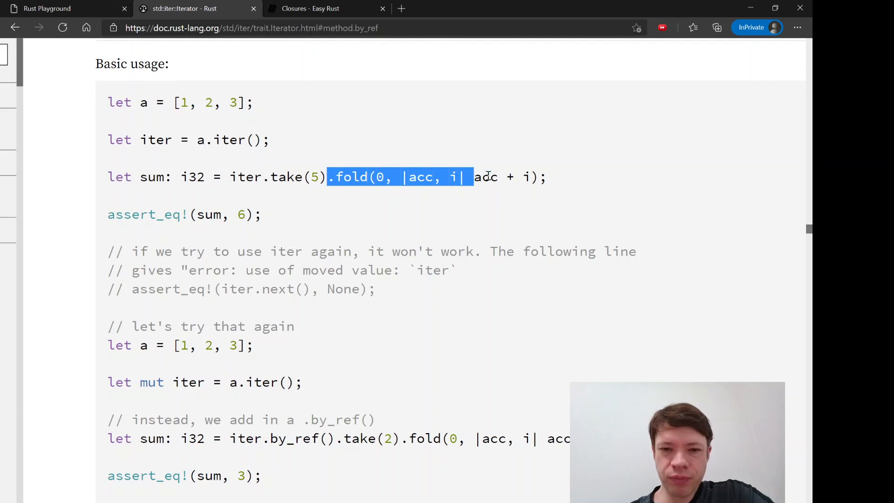
pyautogui.click(389, 178)
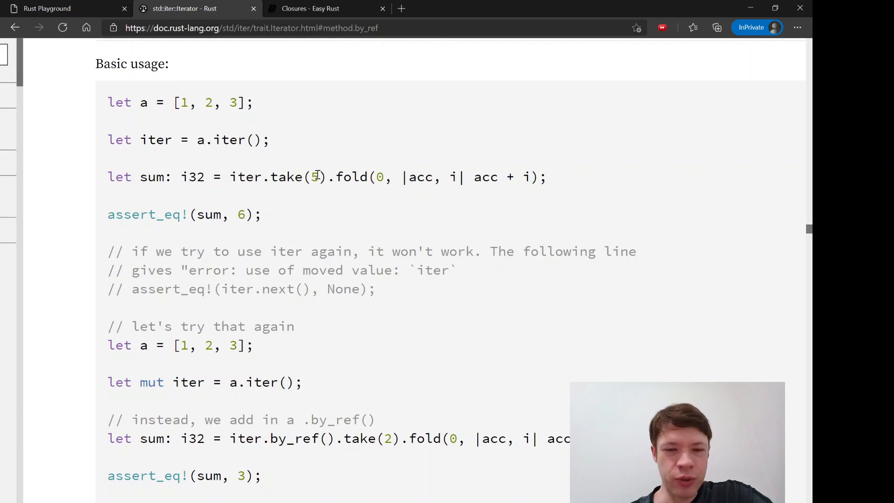
pyautogui.moveTo(111, 176); pyautogui.dragTo(375, 177)
pyautogui.click(370, 177)
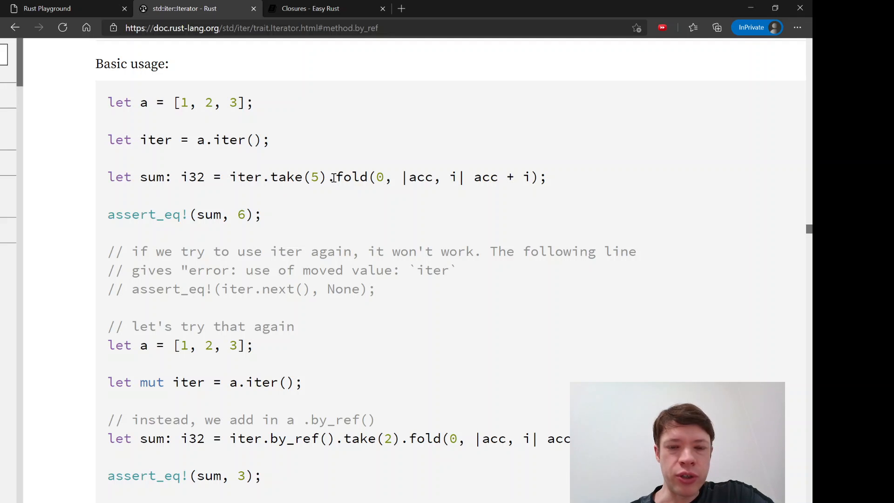
pyautogui.moveTo(375, 177); pyautogui.dragTo(527, 175)
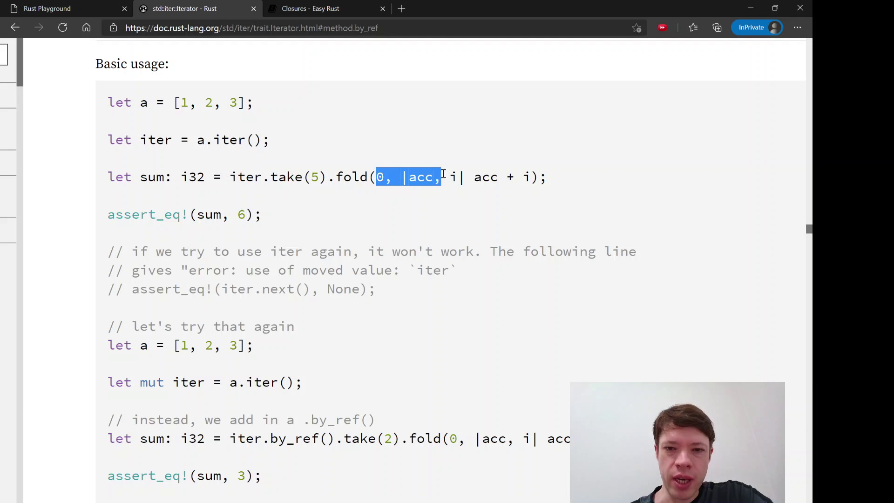
pyautogui.click(528, 175)
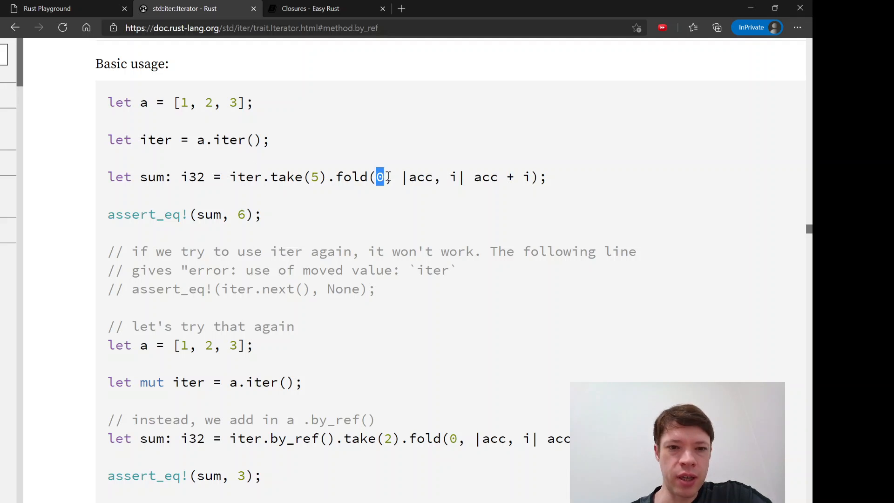
pyautogui.moveTo(408, 177); pyautogui.dragTo(534, 177)
pyautogui.click(417, 177)
pyautogui.click(436, 177)
pyautogui.click(453, 177)
pyautogui.click(531, 175)
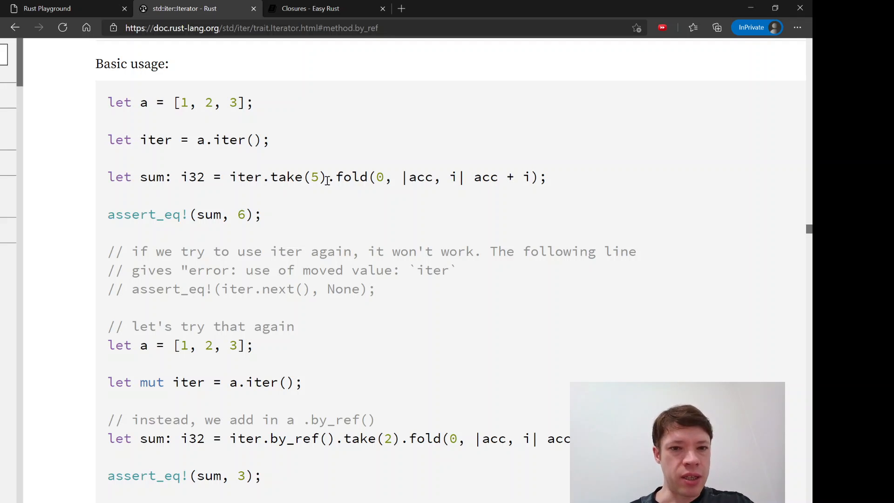
pyautogui.moveTo(192, 214); pyautogui.dragTo(241, 214)
pyautogui.click(243, 214)
pyautogui.doubleClick(241, 214)
pyautogui.click(241, 214)
pyautogui.doubleClick(183, 103)
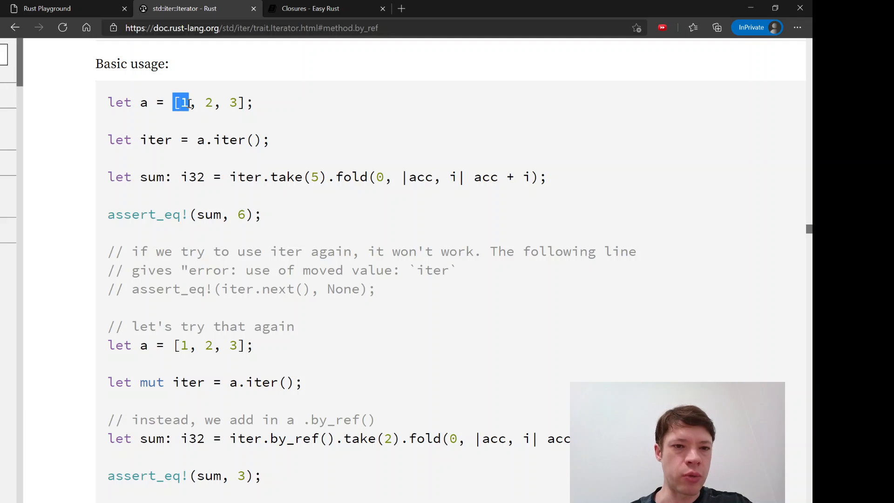
pyautogui.doubleClick(208, 103)
pyautogui.click(241, 105)
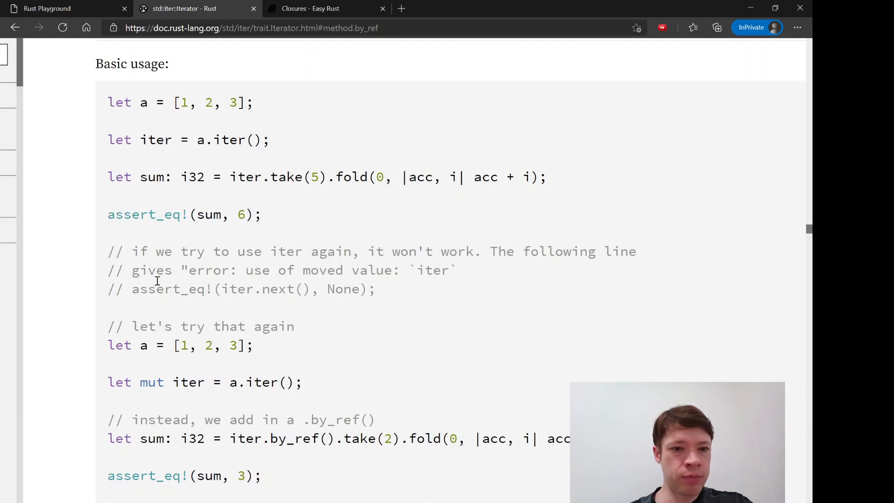
pyautogui.moveTo(155, 289); pyautogui.dragTo(358, 289)
pyautogui.click(378, 291)
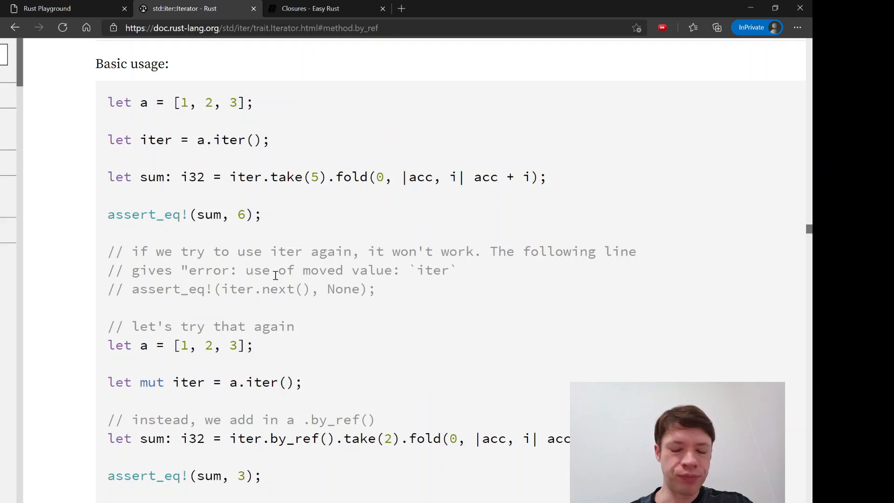
pyautogui.scroll(-1, 282, 277)
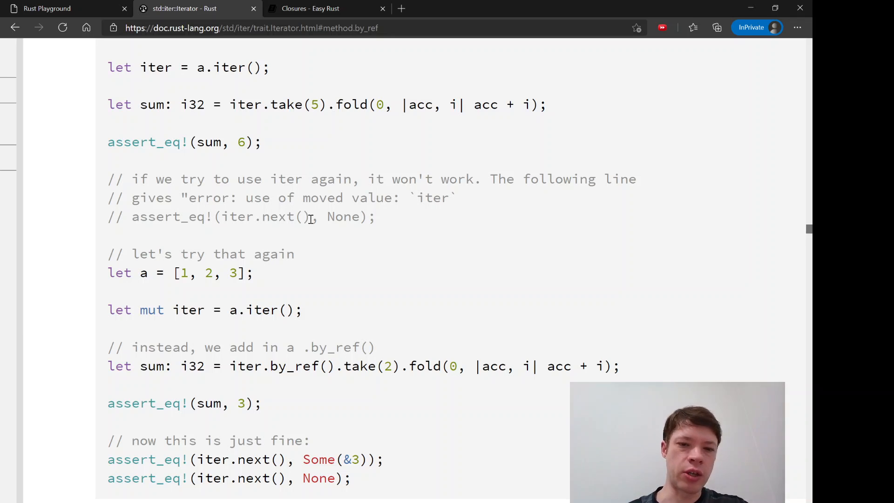
pyautogui.scroll(-1, 314, 216)
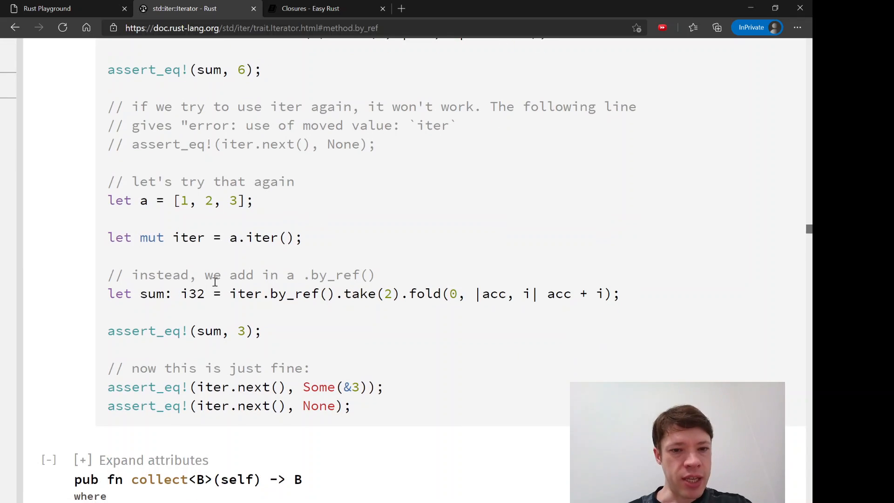
# Step: Highlight the .by_ref() fold line, its sum of 3 and the two final asserts showing the iterator reused
pyautogui.moveTo(263, 296); pyautogui.dragTo(338, 297)
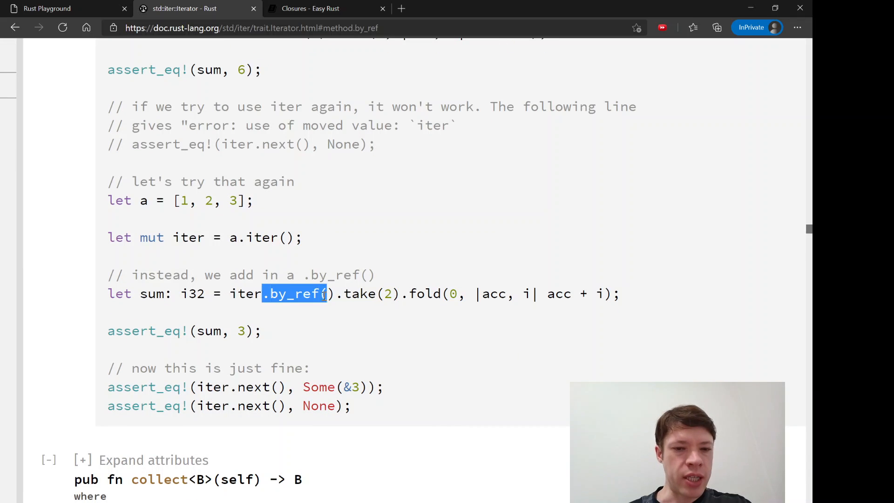
pyautogui.click(272, 295)
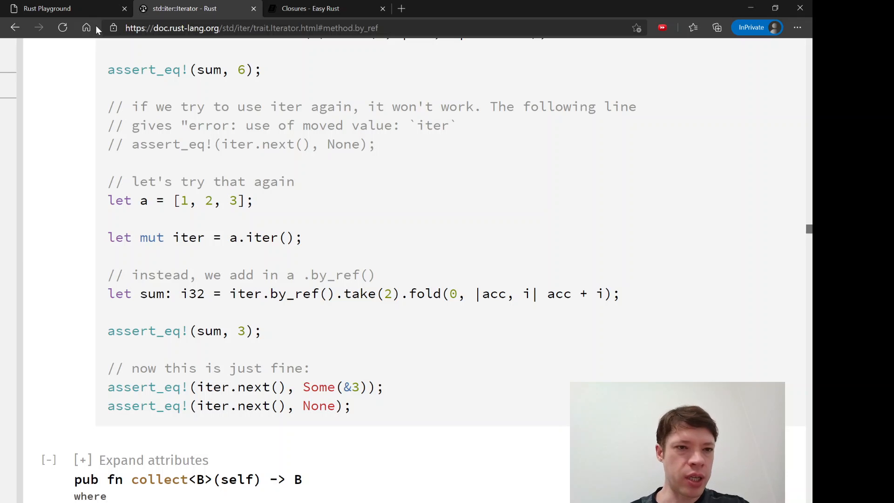
pyautogui.moveTo(161, 380); pyautogui.dragTo(329, 410)
pyautogui.click(234, 396)
pyautogui.moveTo(205, 334); pyautogui.dragTo(261, 331)
pyautogui.click(260, 331)
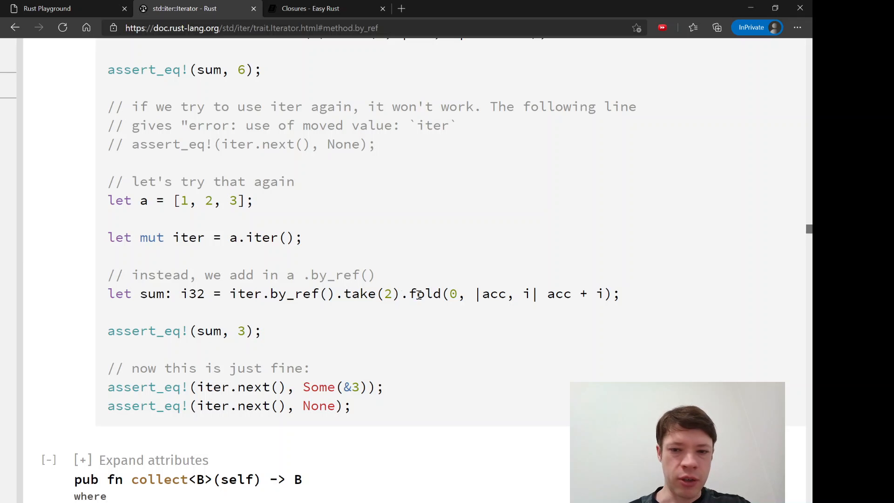
pyautogui.moveTo(398, 295); pyautogui.dragTo(621, 294)
pyautogui.click(333, 293)
pyautogui.moveTo(264, 293); pyautogui.dragTo(331, 294)
pyautogui.click(331, 293)
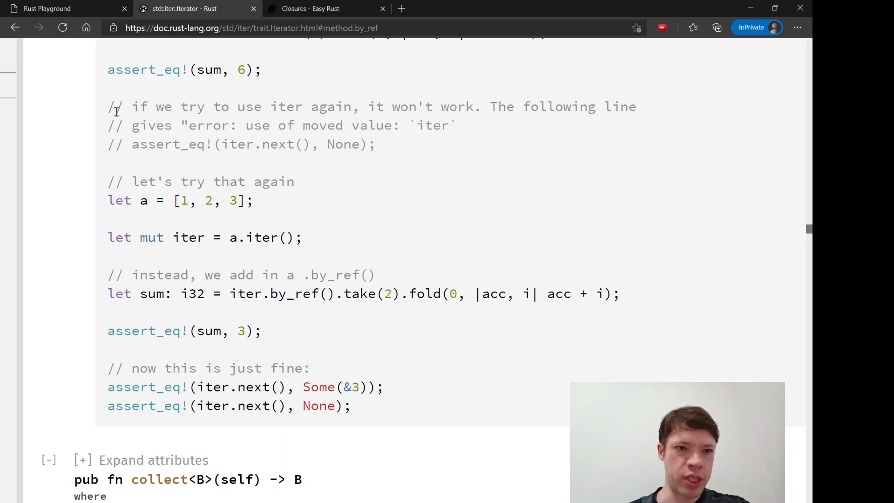
# Step: Back in the Playground, try a fold closure line inside main and then delete the experiment
pyautogui.click(70, 11)
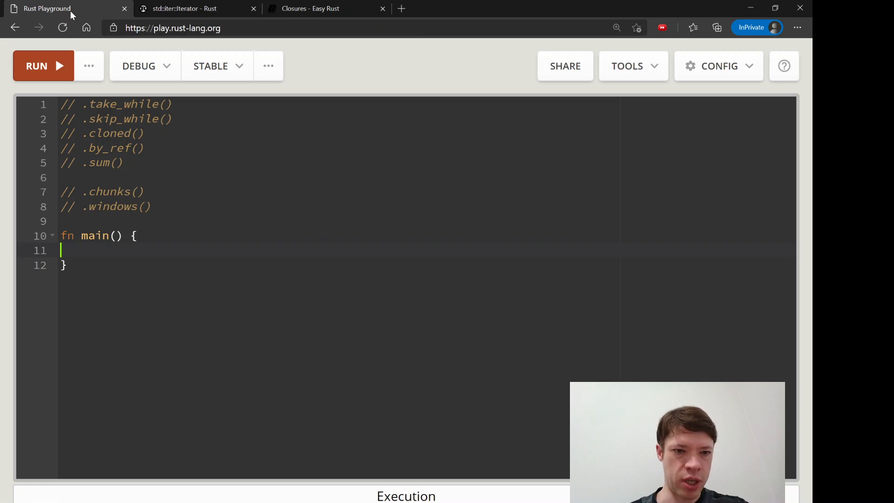
pyautogui.moveTo(159, 149); pyautogui.dragTo(68, 149)
pyautogui.click(136, 165)
pyautogui.click(165, 239)
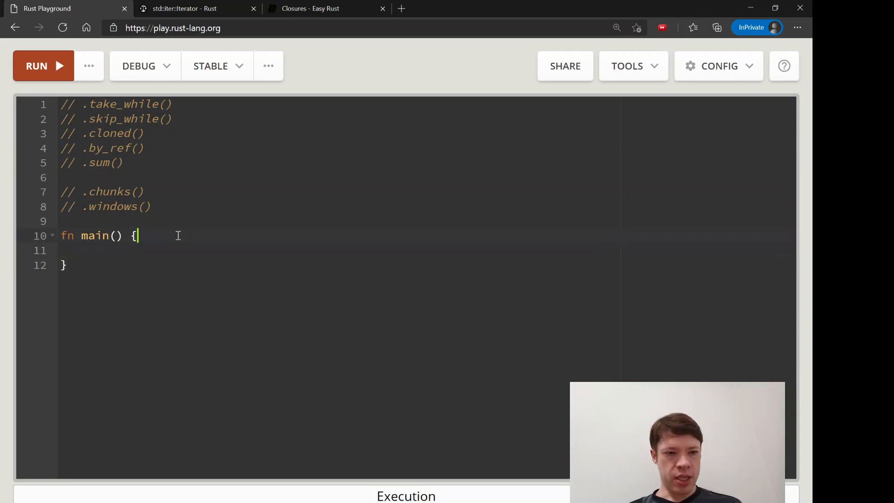
pyautogui.press('Tab')
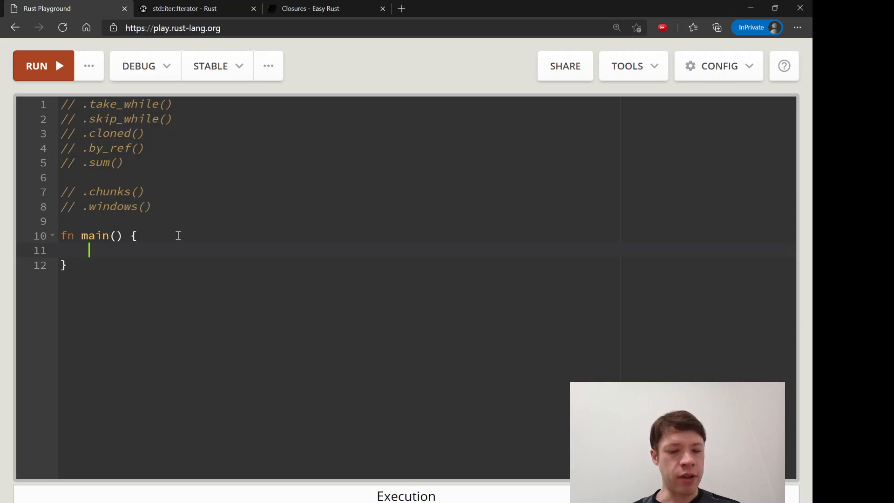
pyautogui.write('.flod')
pyautogui.press('BackSpace')
pyautogui.press('BackSpace')
pyautogui.press('BackSpace')
pyautogui.write('old(||')
pyautogui.press('Left')
pyautogui.press('Left')
pyautogui.write('0, |x, y')
pyautogui.press('Right')
pyautogui.write(', x')
pyautogui.press('BackSpace')
pyautogui.press('BackSpace')
pyautogui.press('BackSpace')
pyautogui.press('BackSpace')
pyautogui.write('x + y')
pyautogui.press('Right')
pyautogui.write(';')
pyautogui.hotkey('shift', 'Home')
pyautogui.press('BackSpace')
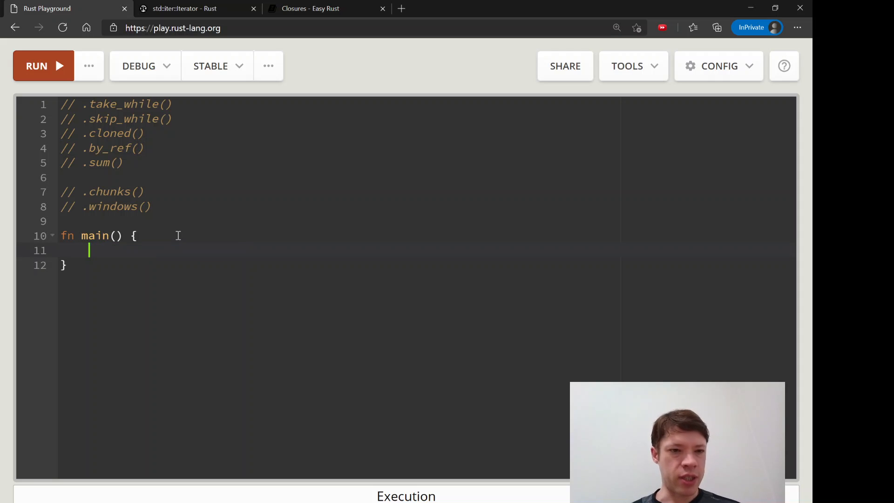
pyautogui.write('0')
pyautogui.press('BackSpace')
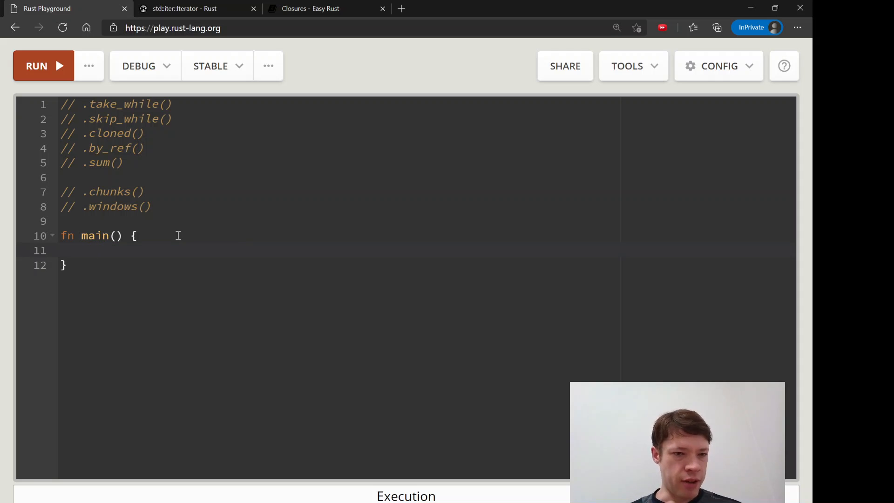
# Step: Write println!("{}", (0..100).sum()); inside main, discarding a half-written let statement
pyautogui.press('Up')
pyautogui.press('Up')
pyautogui.press('Up')
pyautogui.press('Left')
pyautogui.press('Down')
pyautogui.press('Down')
pyautogui.press('Down')
pyautogui.press('Down')
pyautogui.press('Down')
pyautogui.write('let')
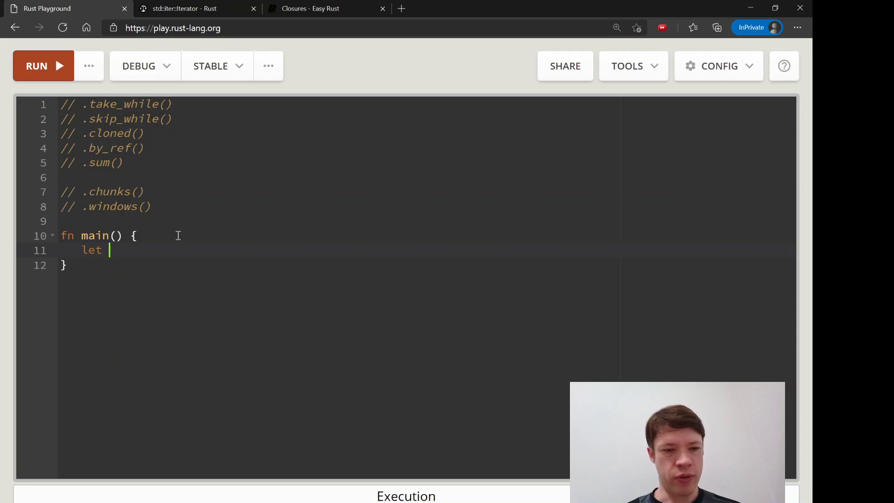
pyautogui.press('BackSpace')
pyautogui.press('BackSpace')
pyautogui.press('BackSpace')
pyautogui.press('BackSpace')
pyautogui.write('println!("')
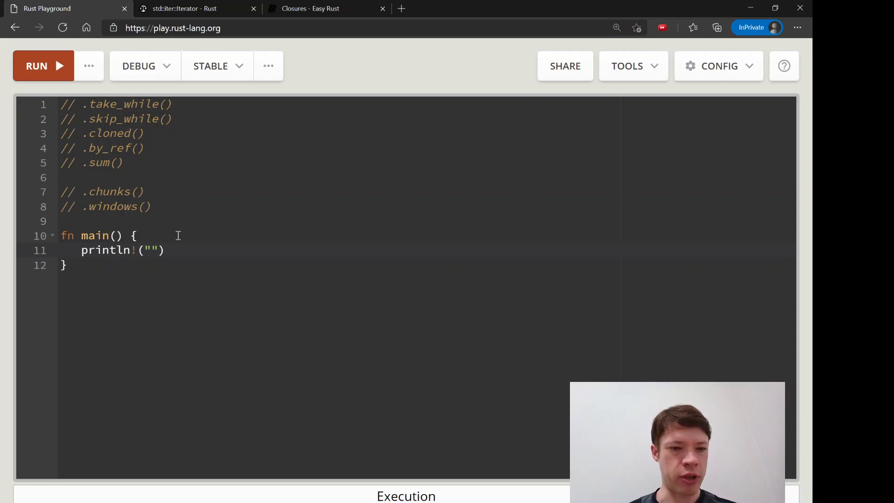
pyautogui.write('{}", ')
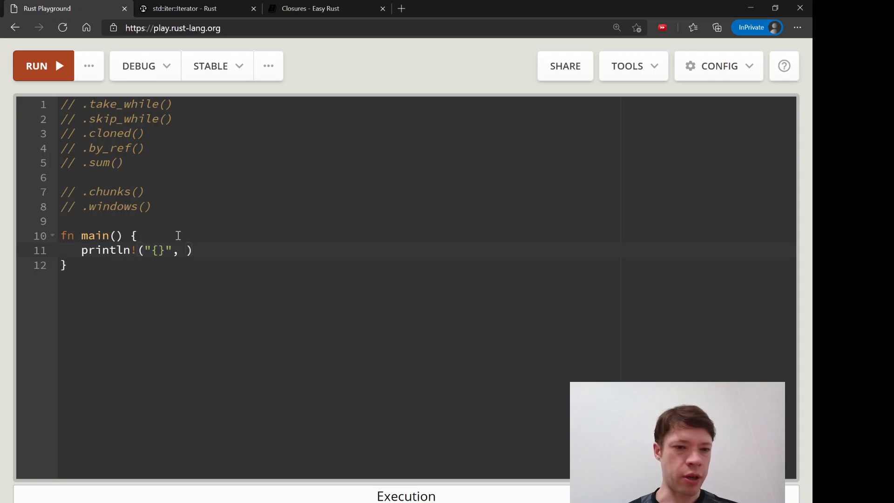
pyautogui.write('(0..100')
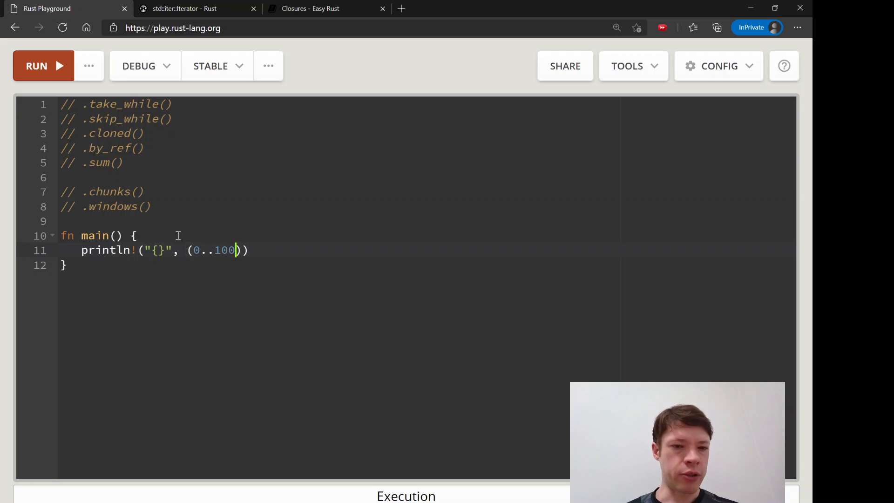
pyautogui.press('Right')
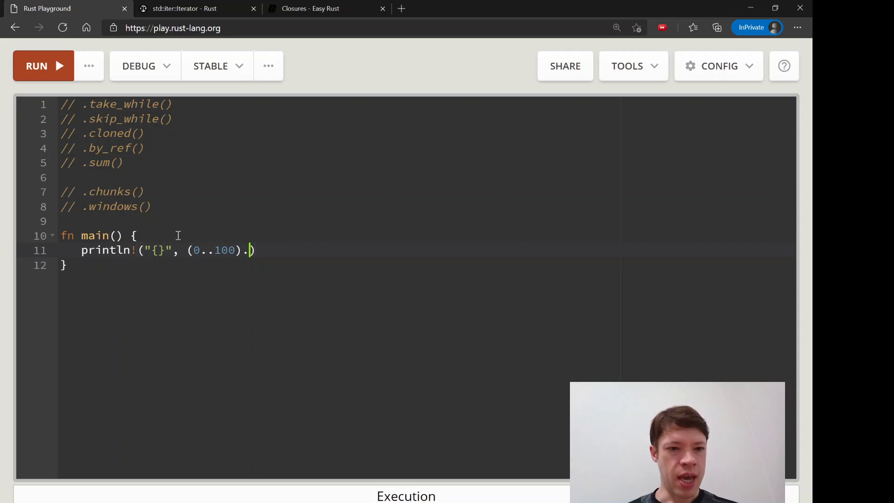
pyautogui.write('sum());')
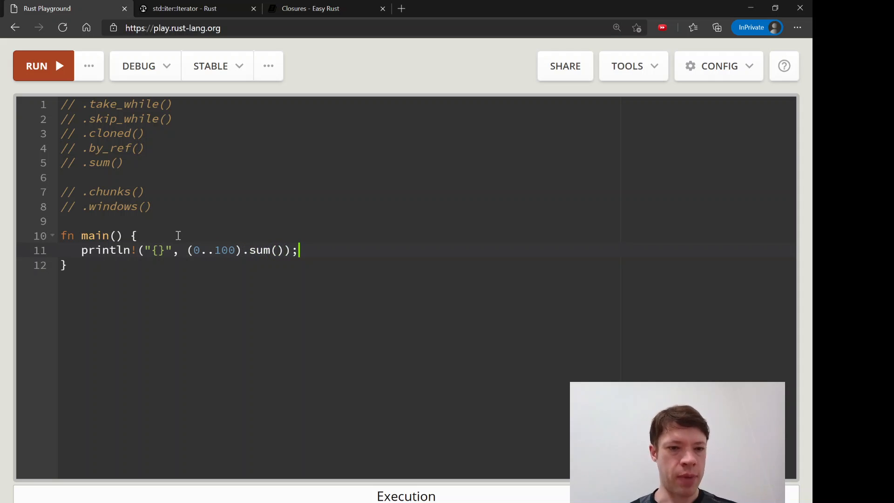
pyautogui.moveTo(195, 249); pyautogui.dragTo(236, 250)
# Step: Run the program and read the E0283 error suggesting a type argument for sum
pyautogui.click(236, 249)
pyautogui.click(271, 249)
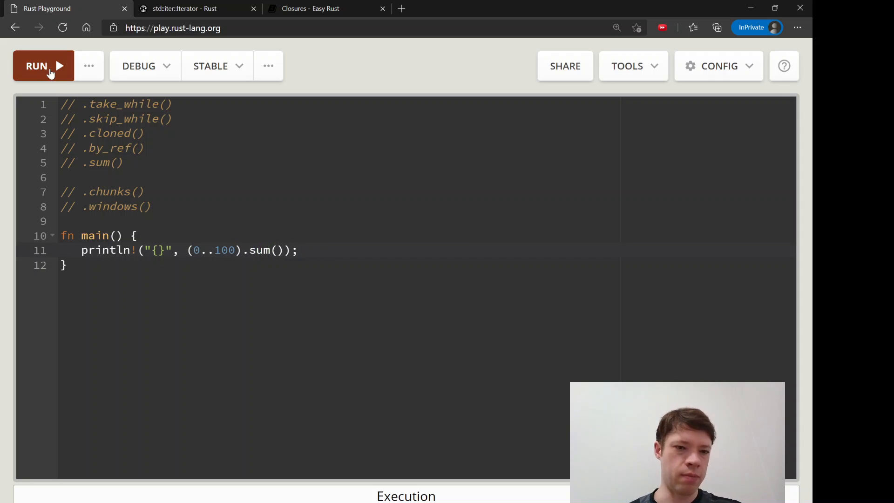
pyautogui.click(48, 70)
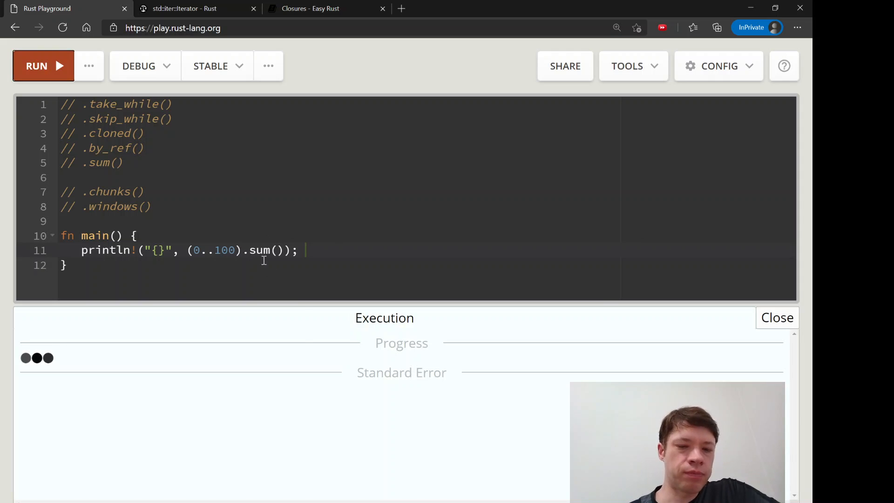
pyautogui.scroll(-1, 380, 443)
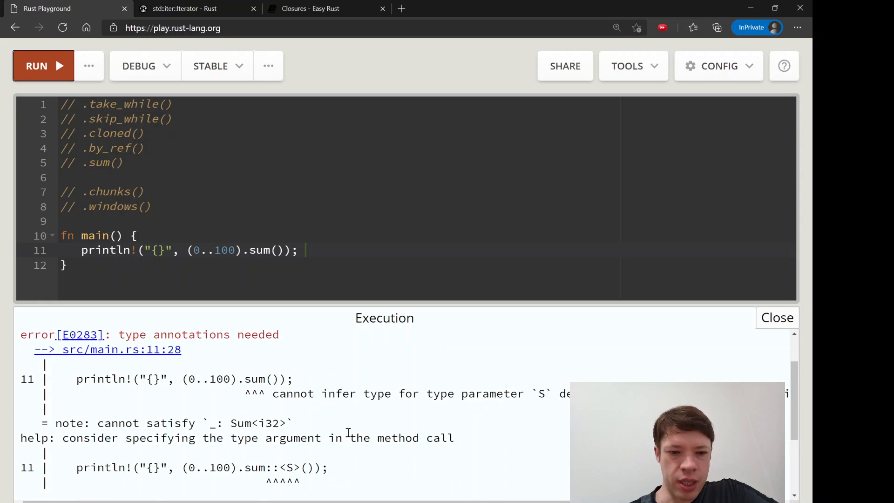
pyautogui.hscroll(1, 333, 473)
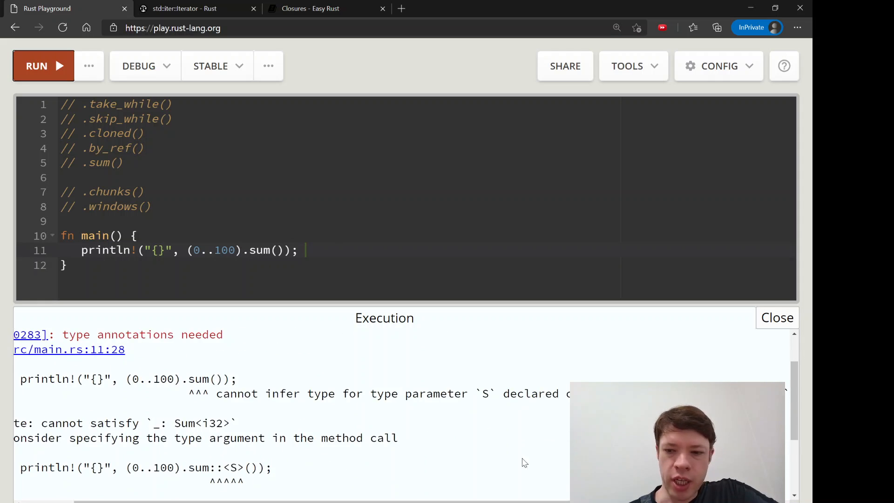
pyautogui.hscroll(-1, 229, 459)
pyautogui.scroll(-1, 243, 431)
pyautogui.moveTo(262, 442); pyautogui.dragTo(295, 441)
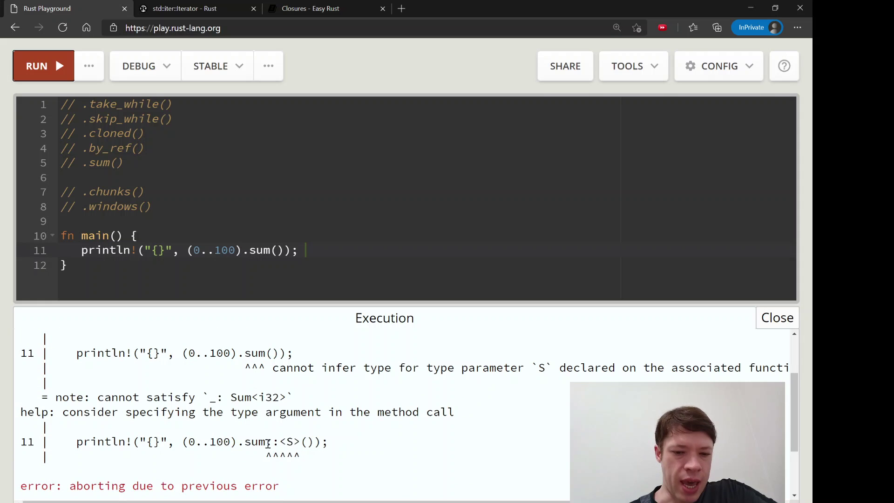
# Step: Annotate the call as sum::<i32>() on line 11 and rerun so it prints 4950
pyautogui.click(295, 441)
pyautogui.click(271, 250)
pyautogui.write('::<')
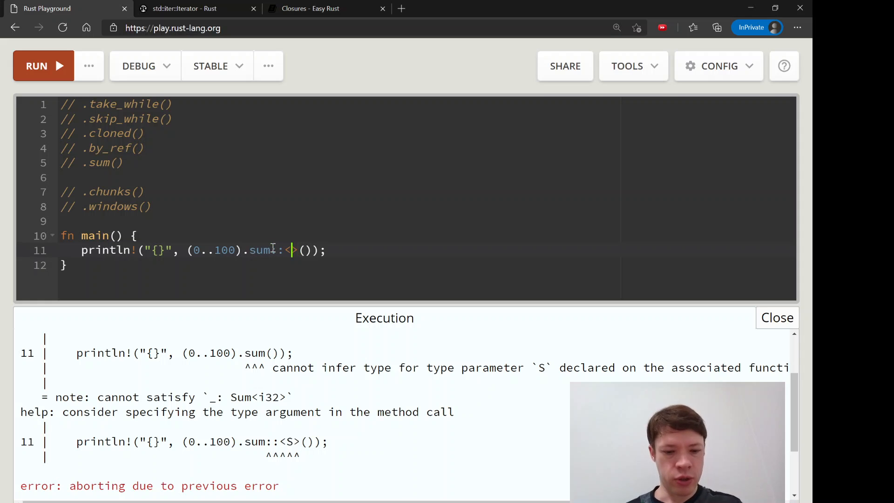
pyautogui.write('i32')
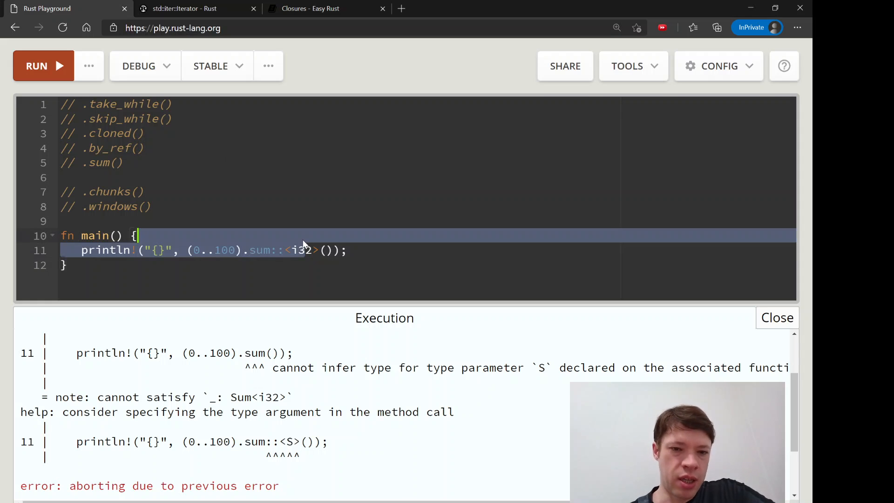
pyautogui.click(173, 204)
pyautogui.click(69, 77)
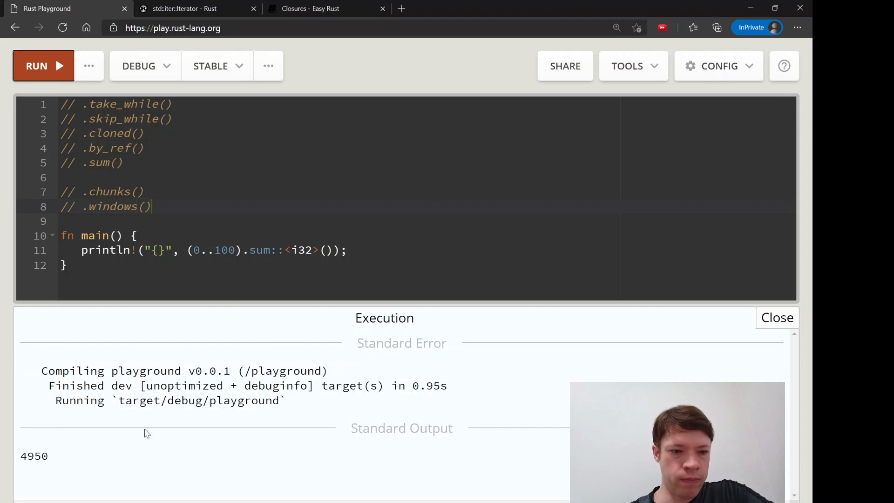
# Step: Check the printed 4950 and the summed range, then put the caret on the empty line above fn main()
pyautogui.doubleClick(40, 457)
pyautogui.click(207, 290)
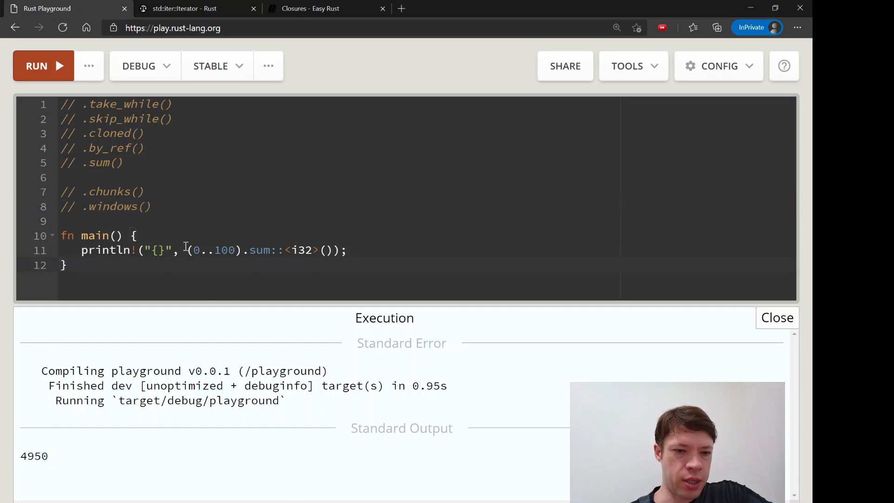
pyautogui.moveTo(189, 250); pyautogui.dragTo(335, 251)
pyautogui.click(354, 251)
pyautogui.click(334, 220)
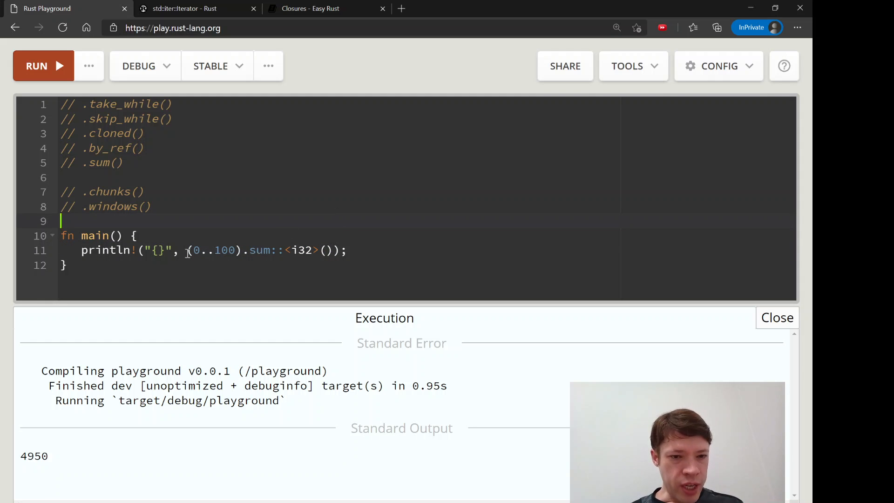
pyautogui.click(231, 220)
# Step: Add a blank line above main, replace (0..100) with vec![8,9,10].iter() and run it
pyautogui.press('Return')
pyautogui.press('Return')
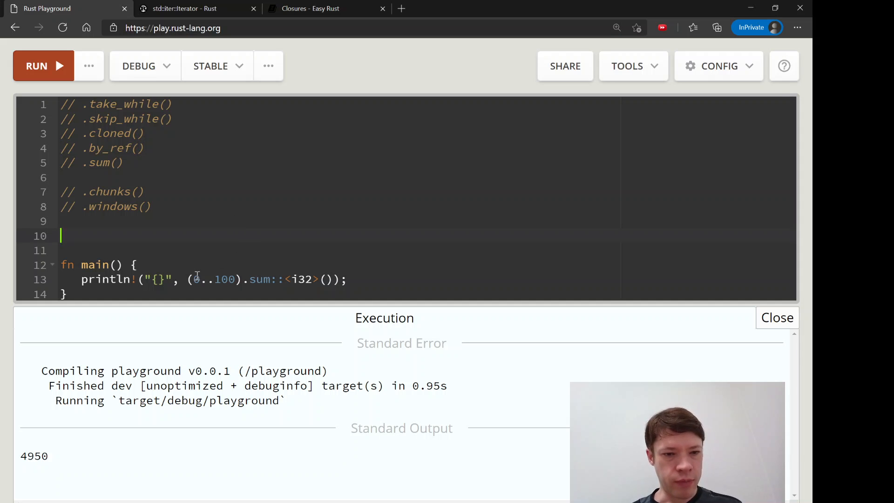
pyautogui.moveTo(187, 279); pyautogui.dragTo(243, 279)
pyautogui.write('ve')
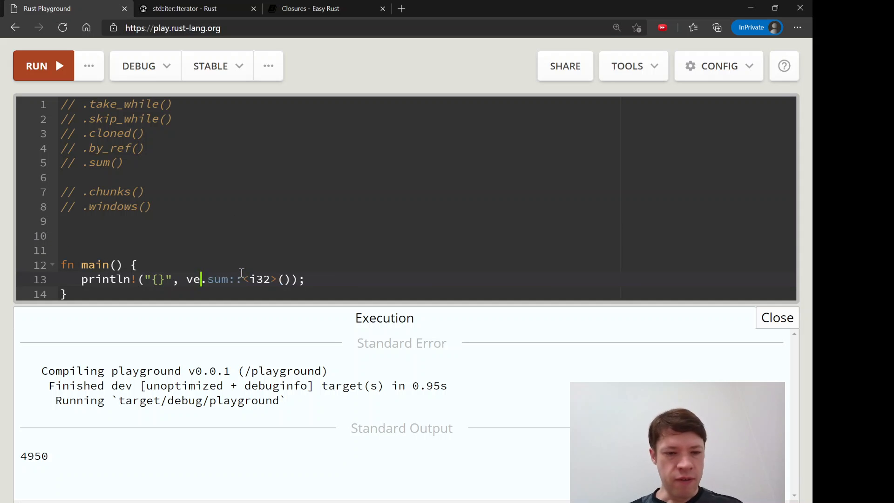
pyautogui.write('c![8,9,10].')
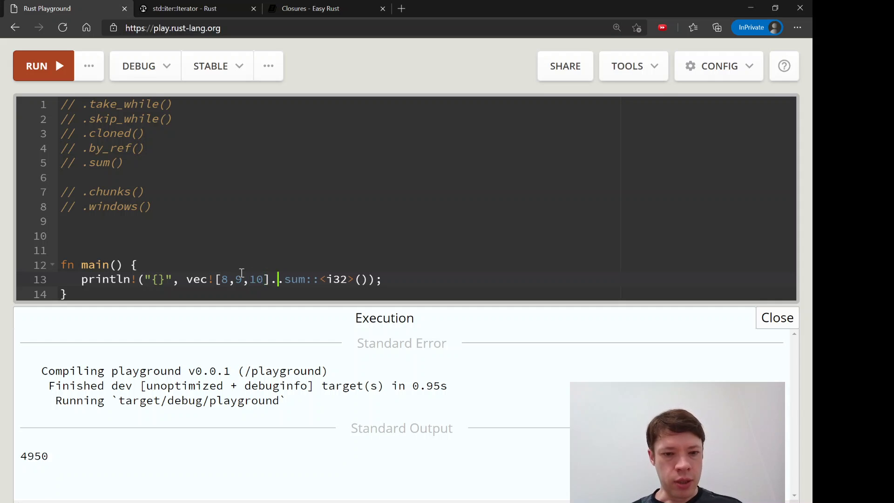
pyautogui.write('iter().')
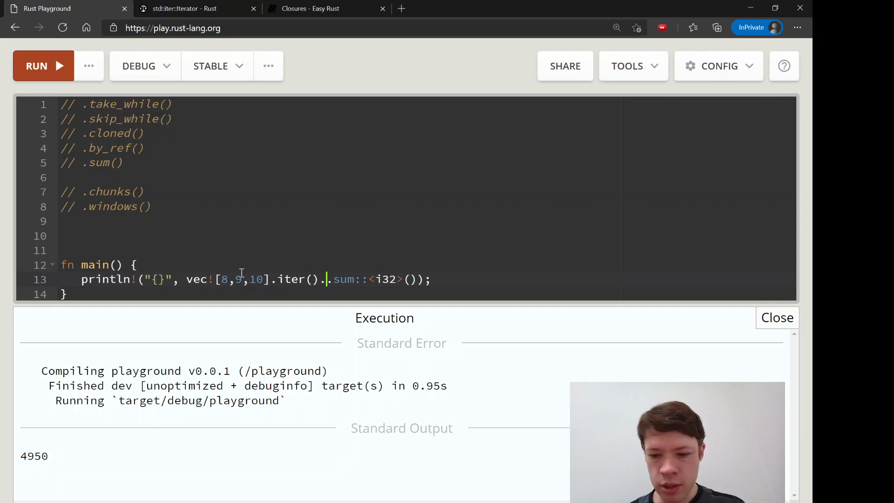
pyautogui.press('BackSpace')
pyautogui.click(37, 66)
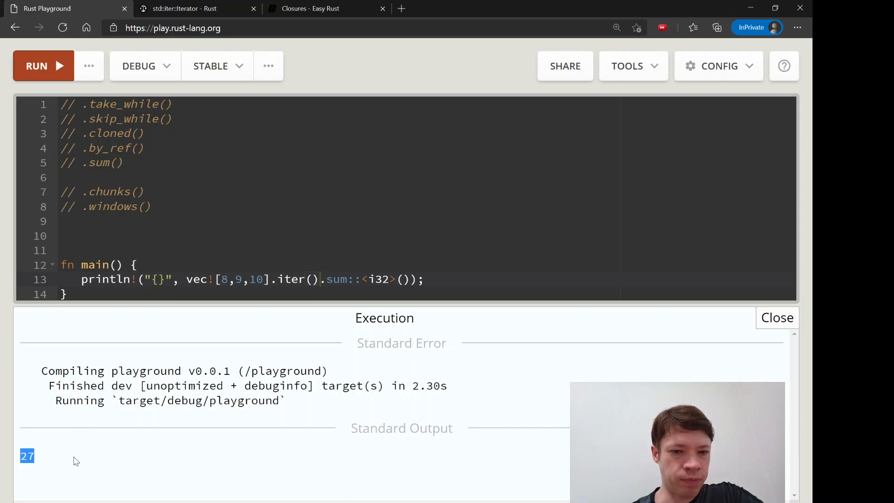
# Step: Confirm the output 27 and close the Execution panel
pyautogui.click(342, 269)
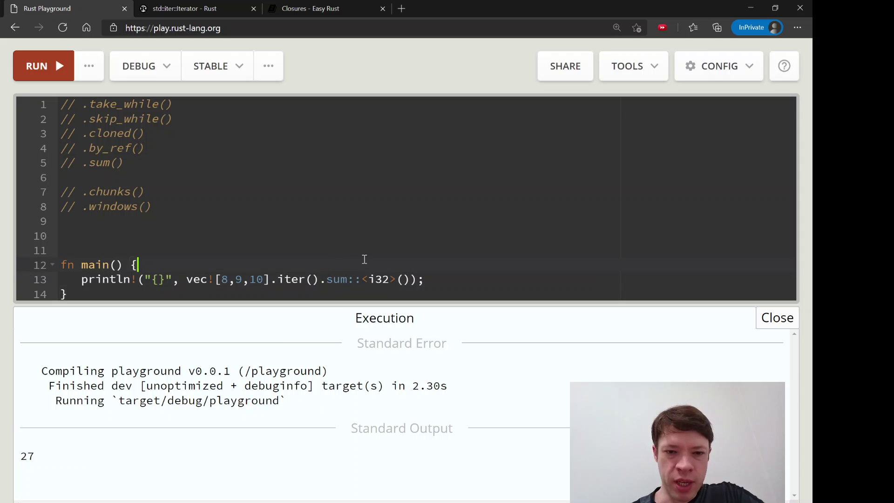
pyautogui.click(777, 317)
pyautogui.click(101, 133)
pyautogui.click(390, 301)
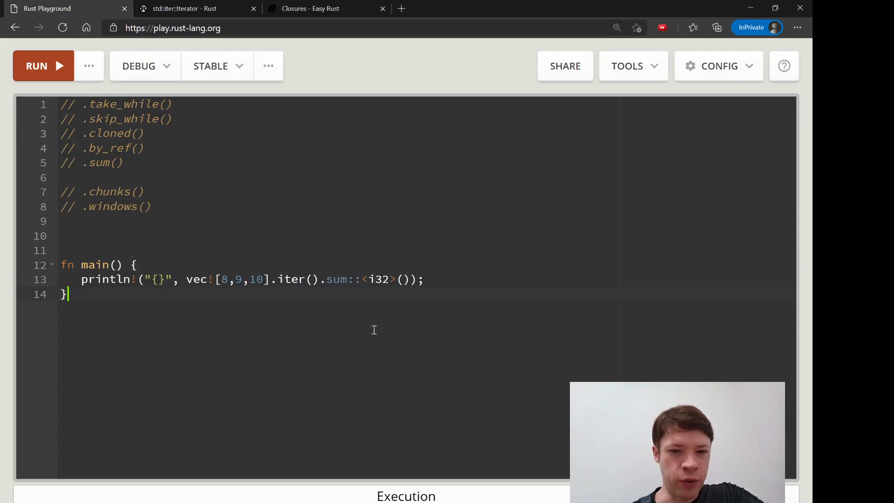